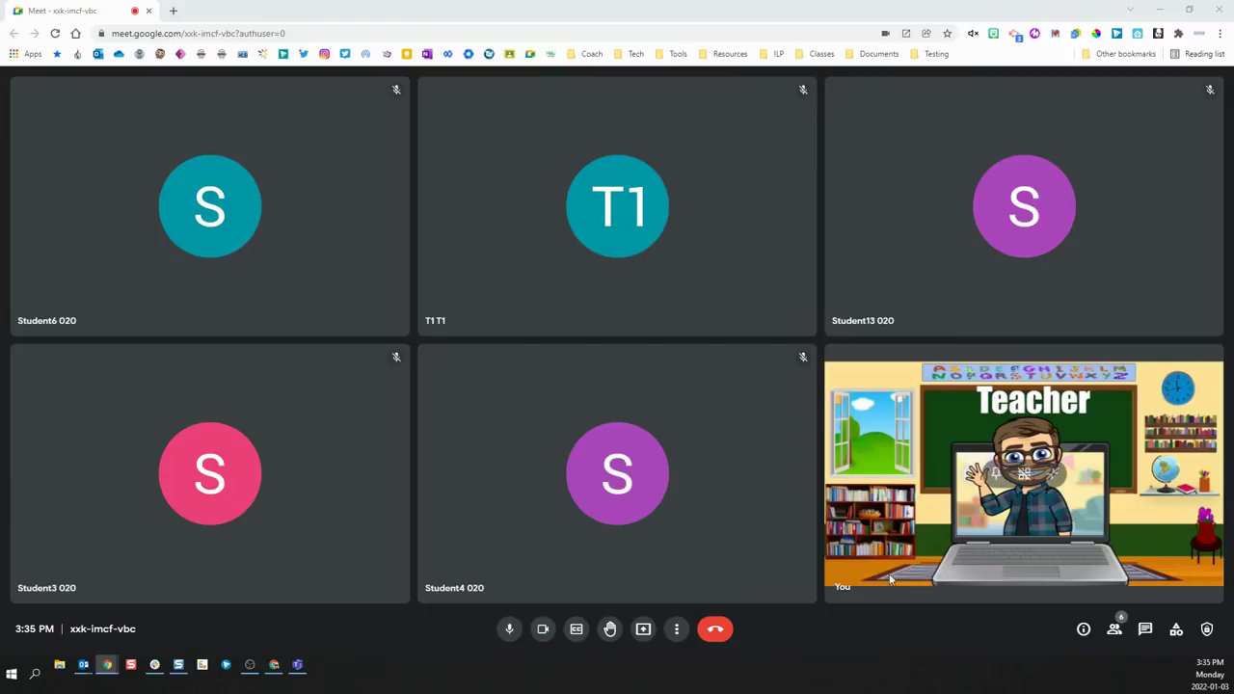
Examine the meeting's Whiteboarding, Q&A and Polls activities, including the form for a new poll
left_click(1175, 632)
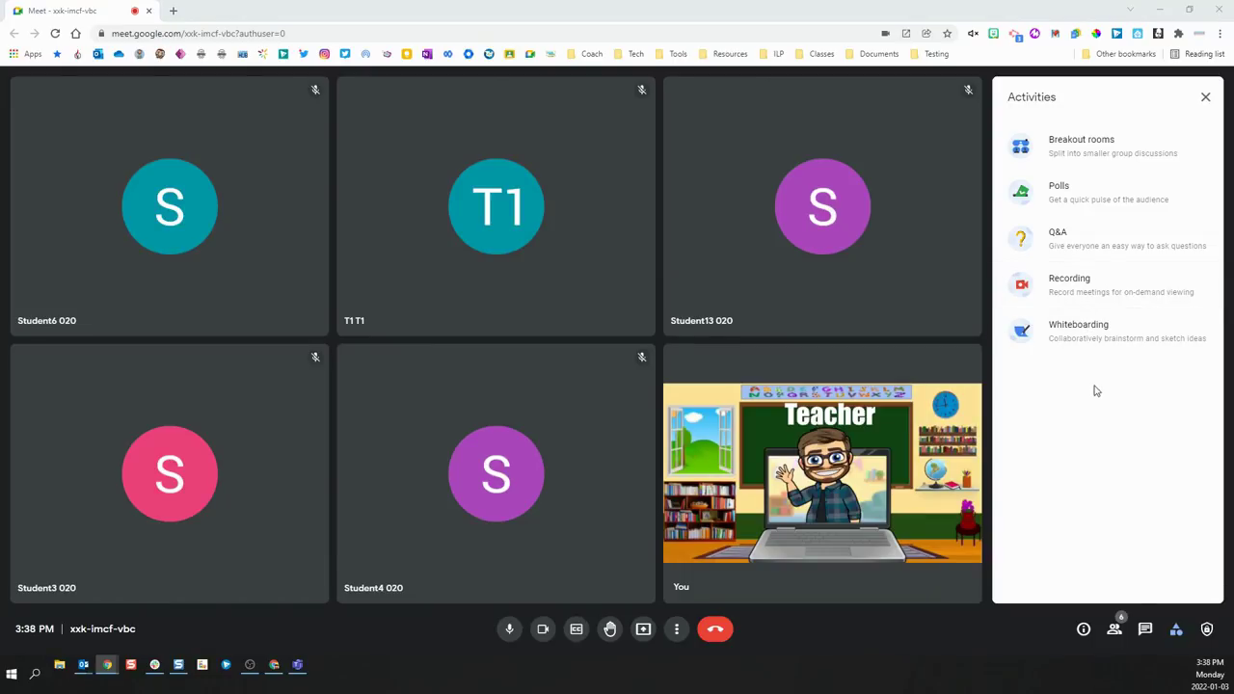
left_click(1088, 340)
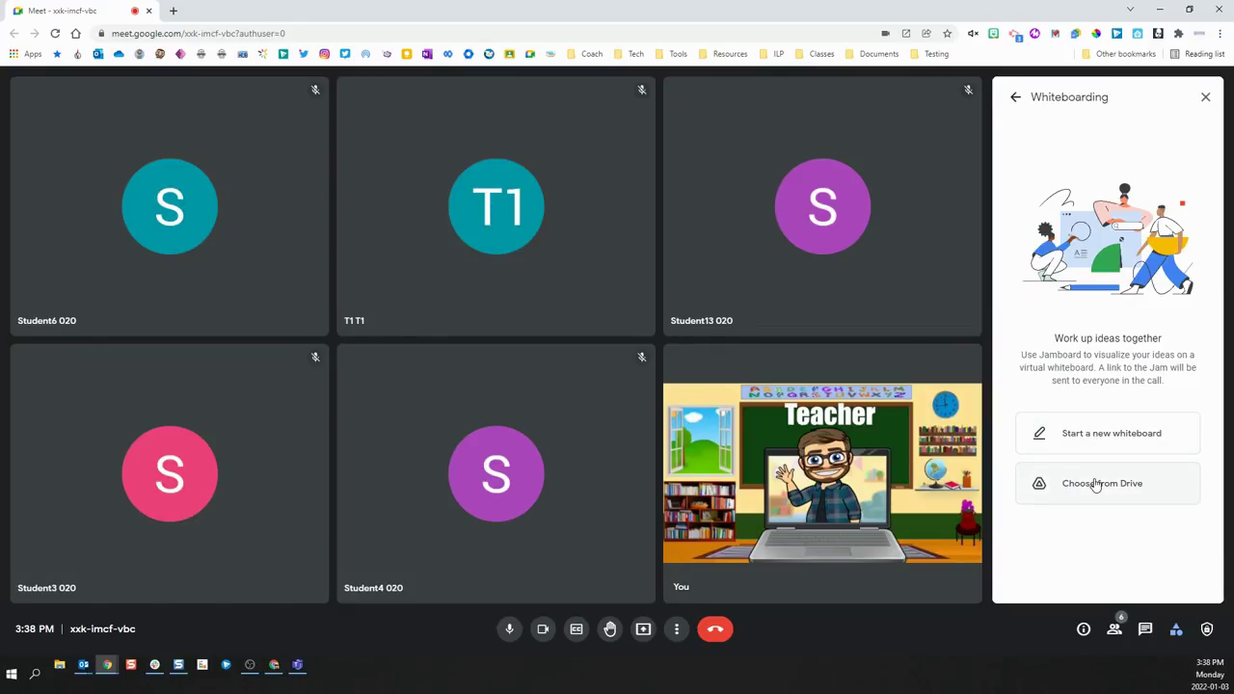
left_click(1015, 96)
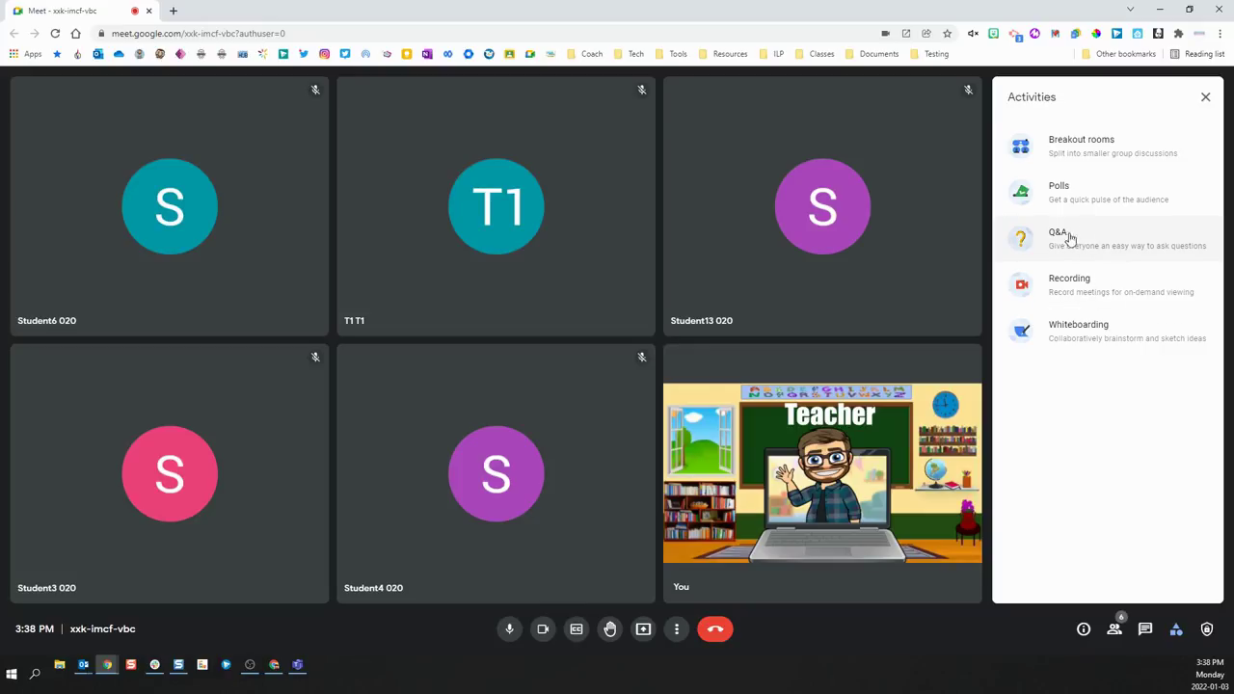
left_click(1079, 247)
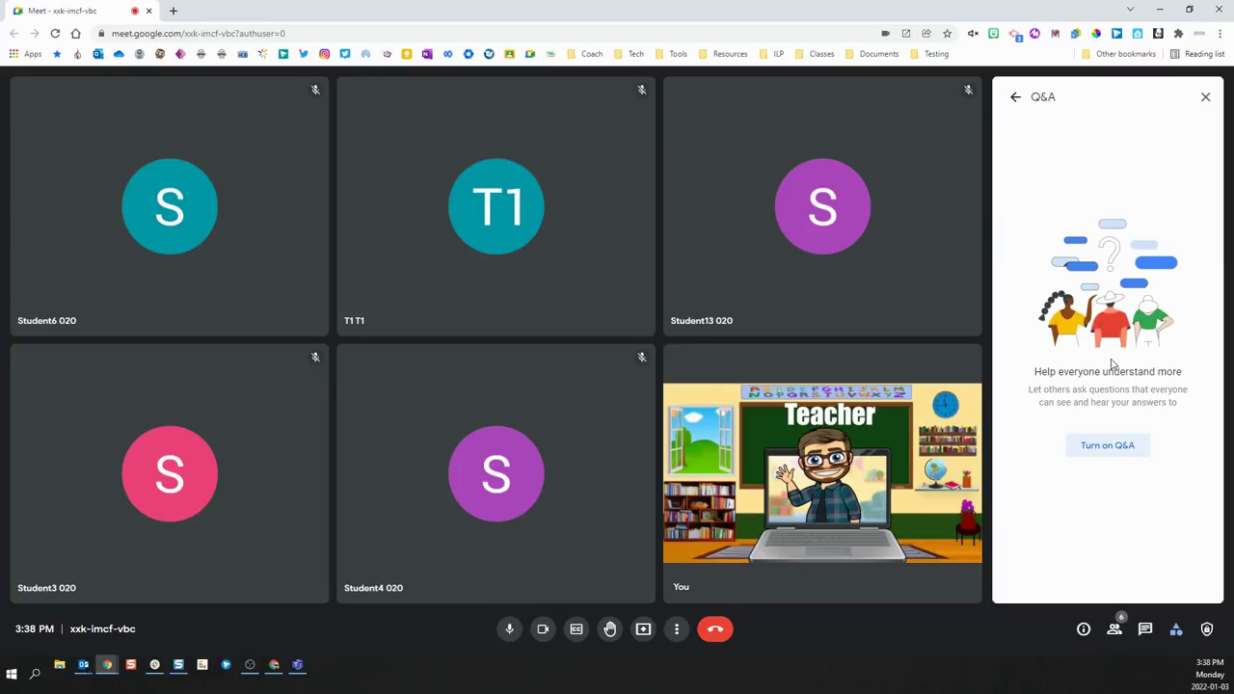
left_click(1018, 99)
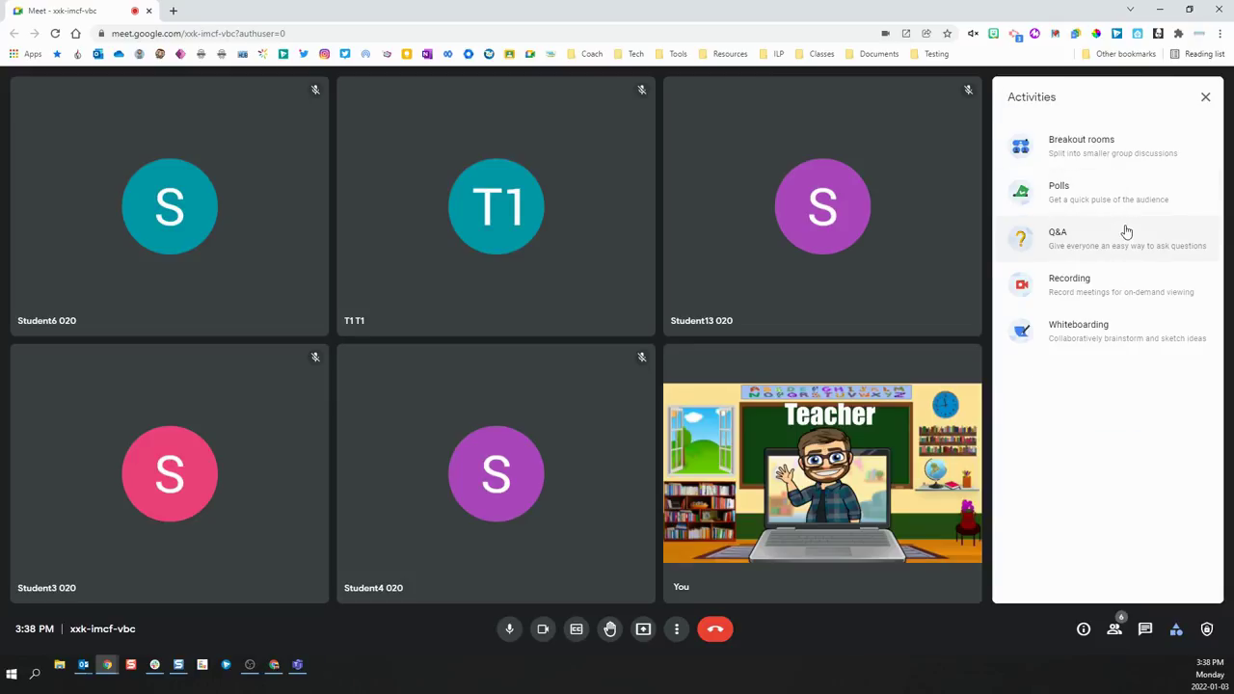
left_click(1107, 197)
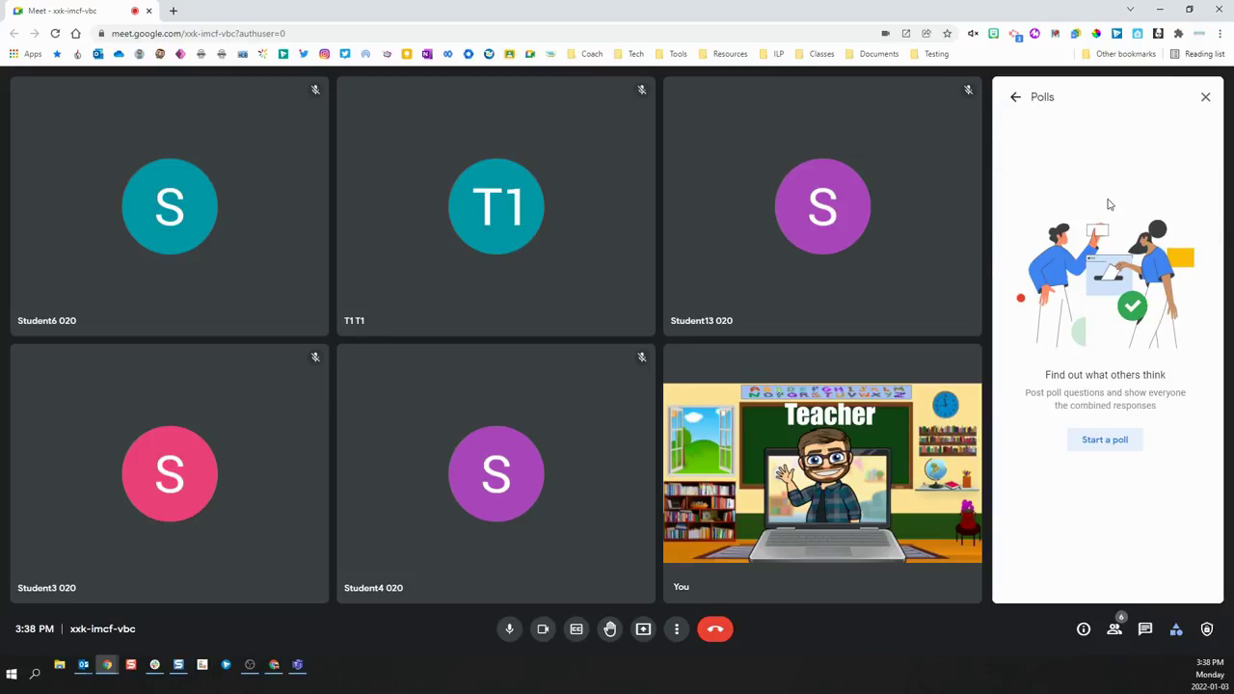
left_click(1104, 441)
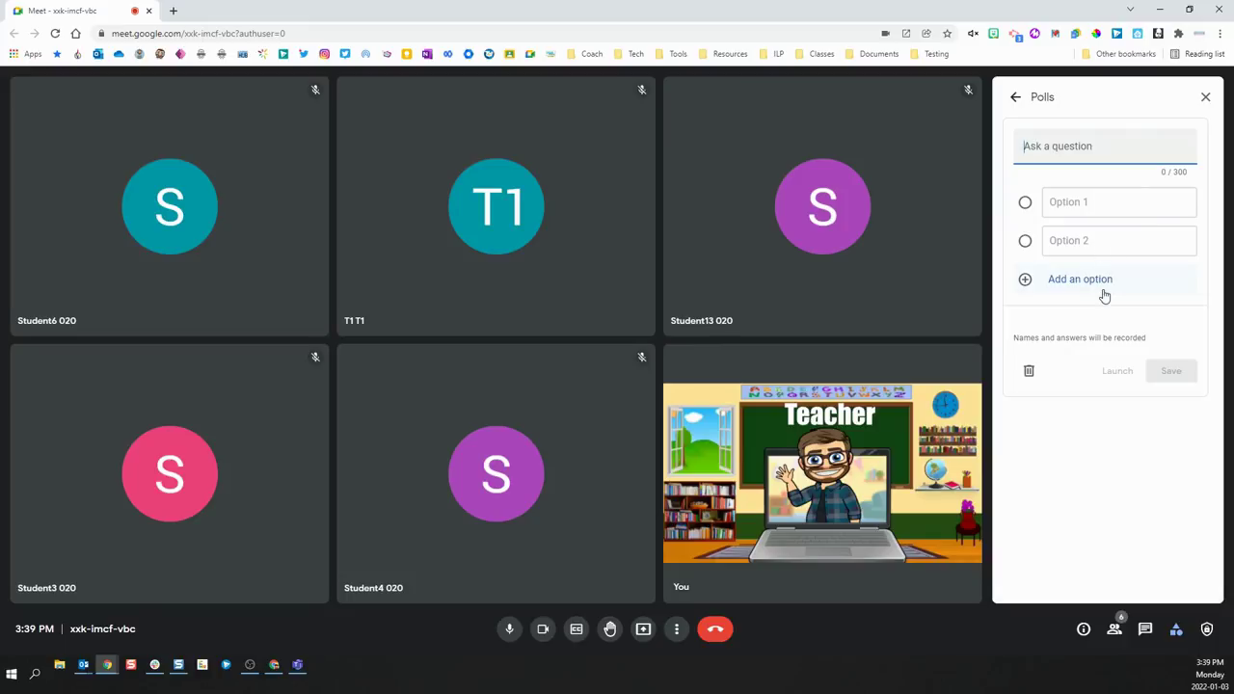
left_click(1014, 102)
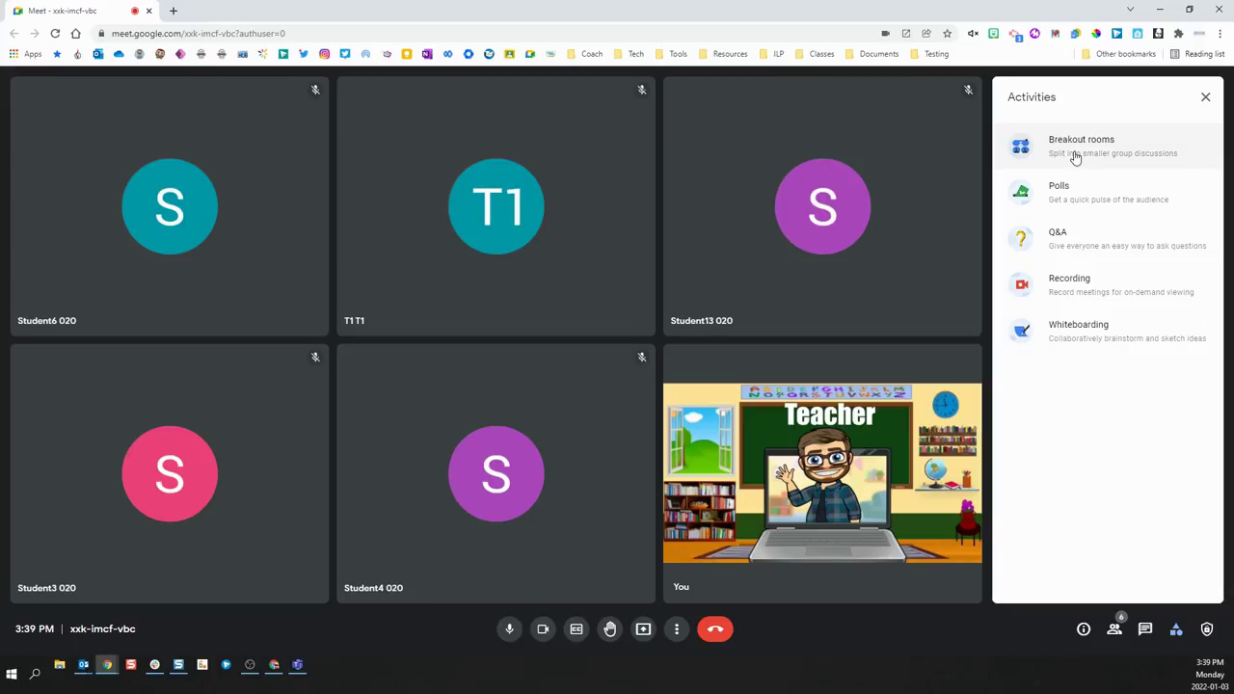
Set up breakout rooms for the call and set the number of rooms to 4
left_click(1075, 157)
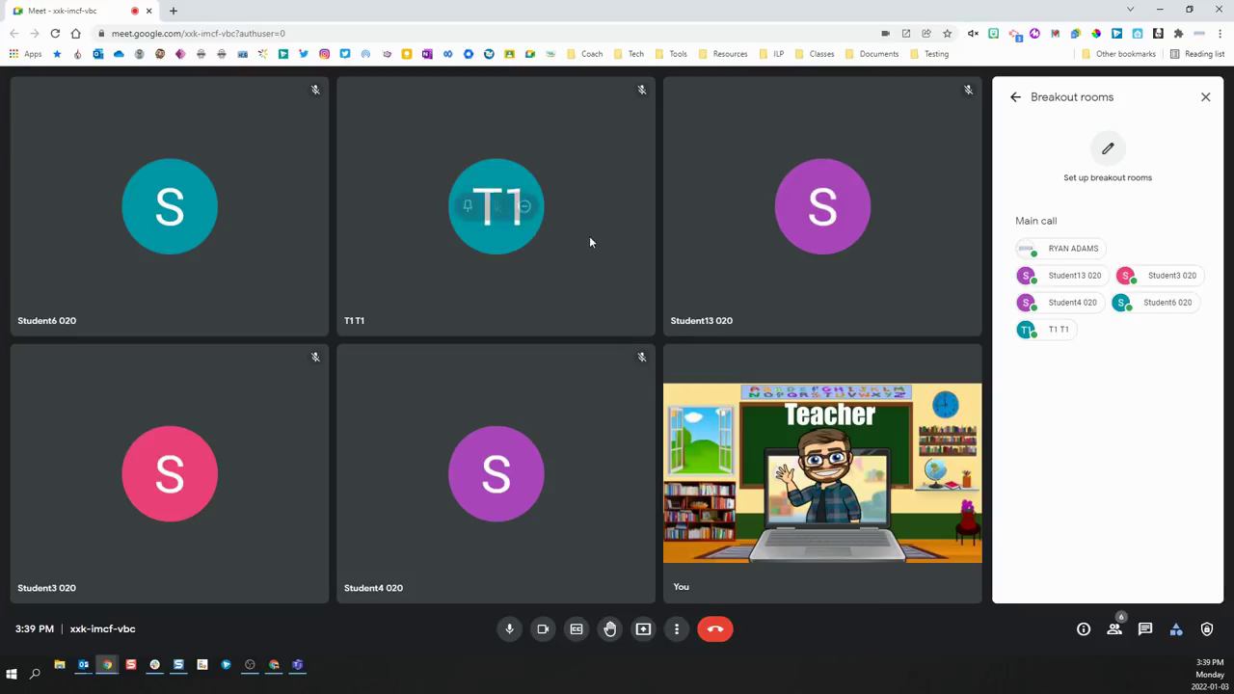
left_click(1114, 149)
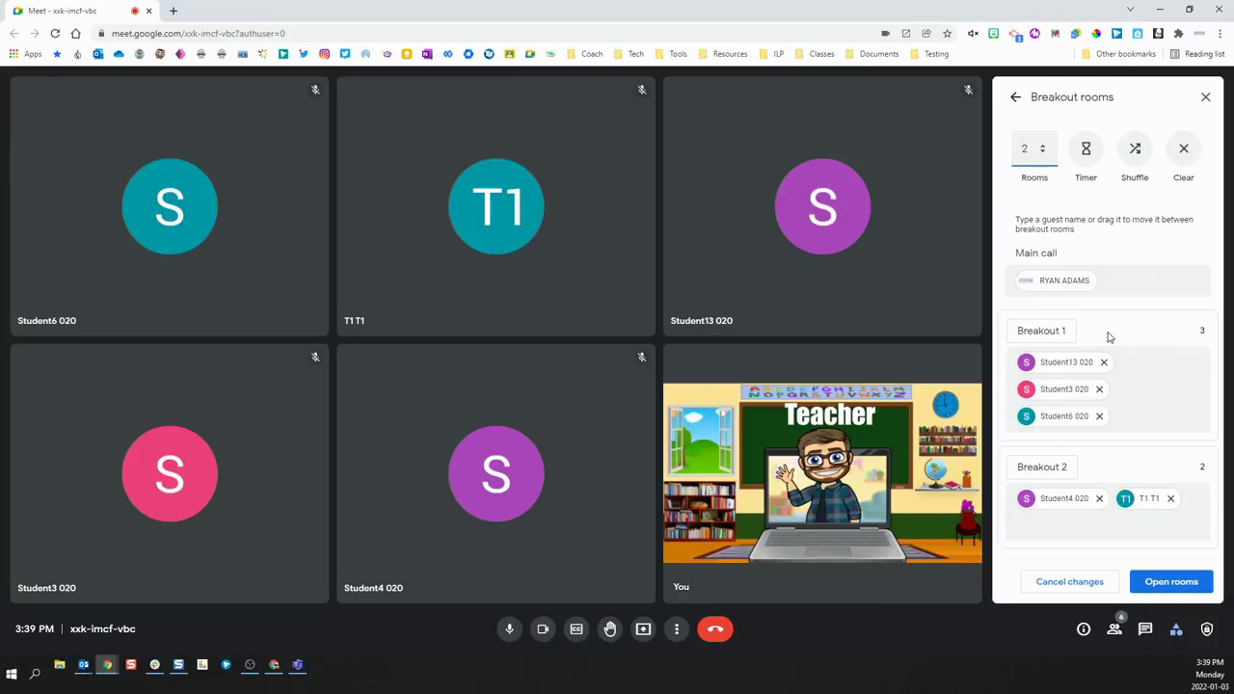
left_click(1043, 147)
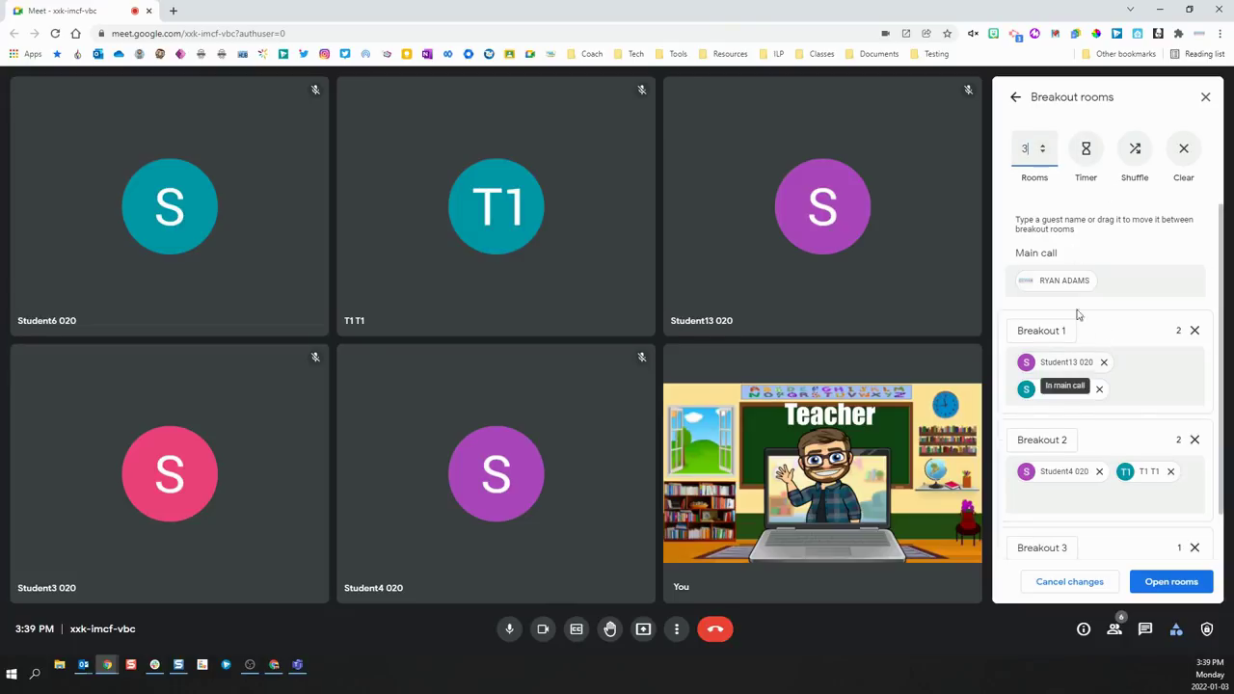
left_click(1043, 148)
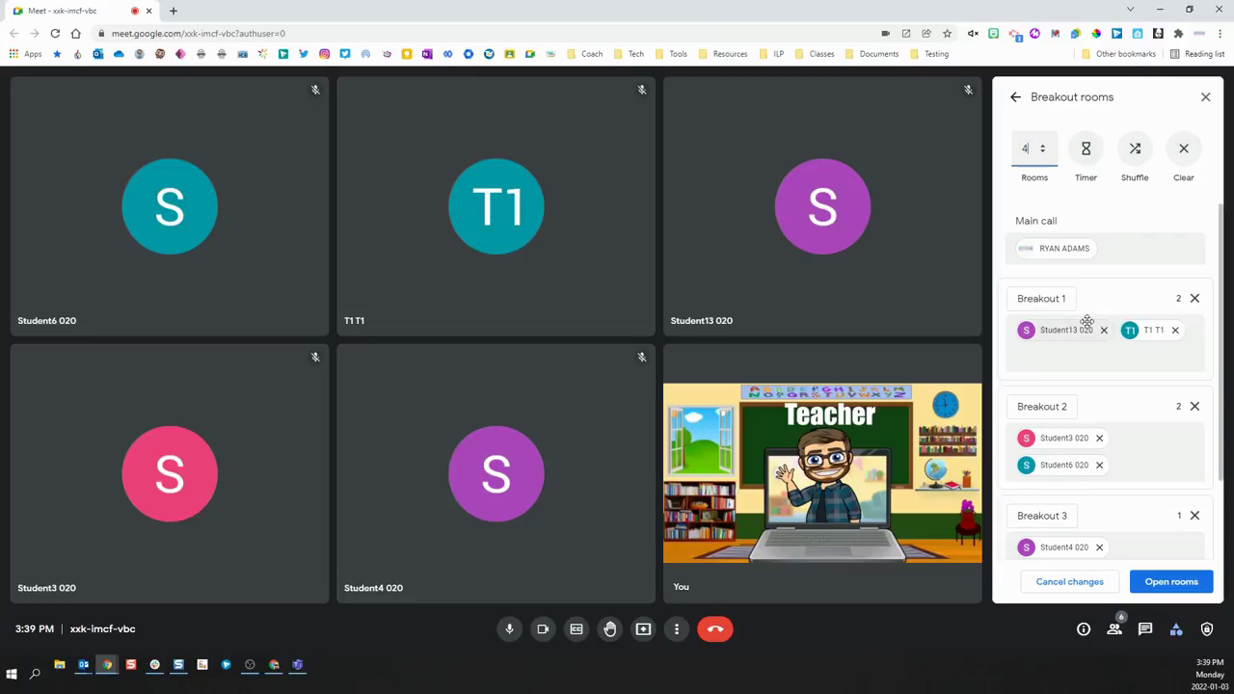
Move Student6 020 to Breakout 4 and T1 T1 to Breakout 2, and open the rooms
scroll(1080, 333, "down", 1)
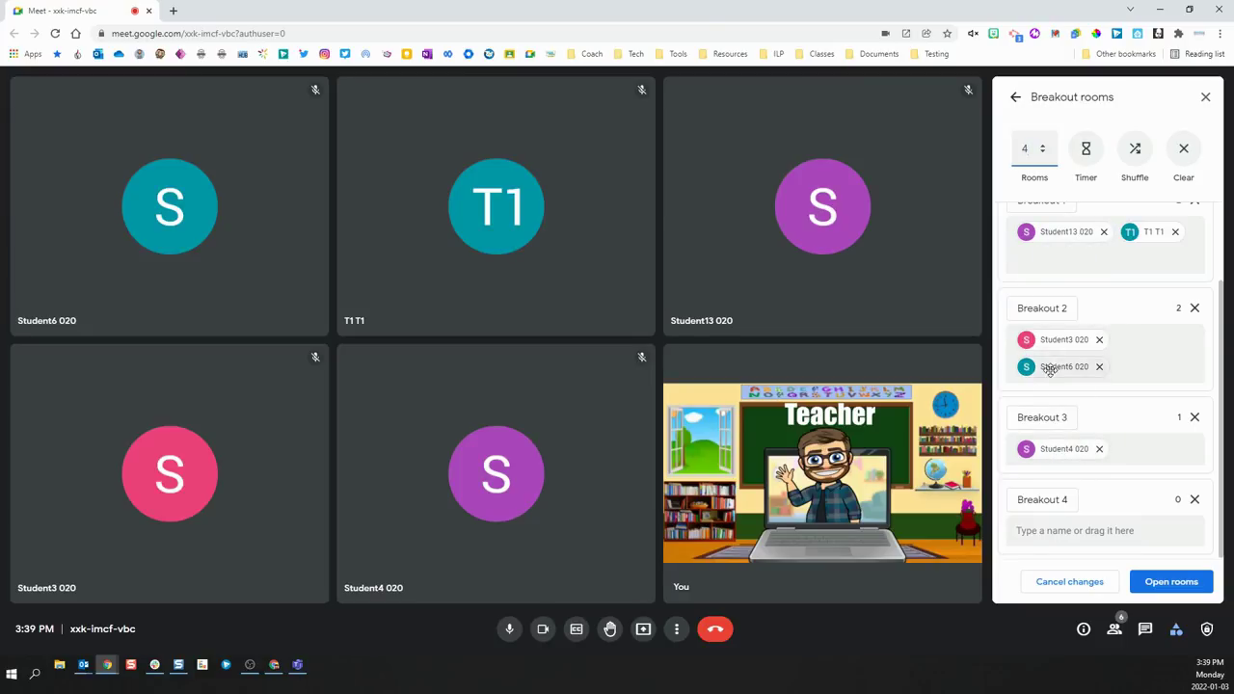
left_click_drag(1051, 368, 1056, 527)
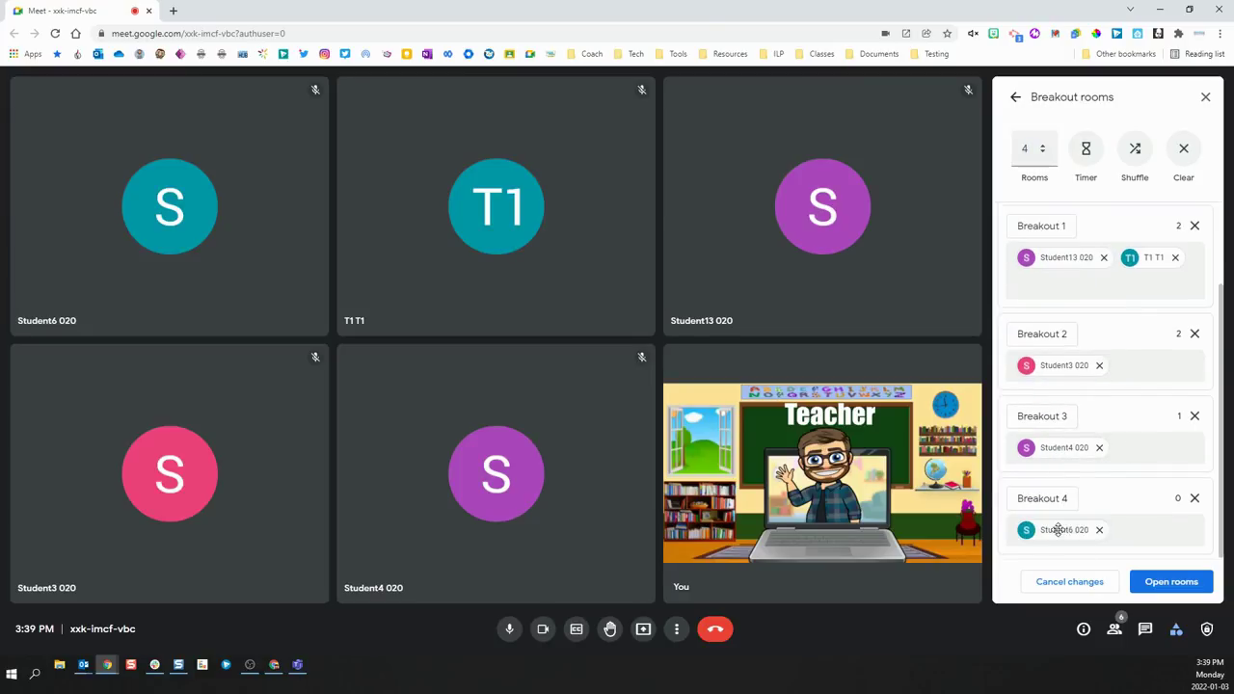
left_click_drag(1154, 258, 1171, 395)
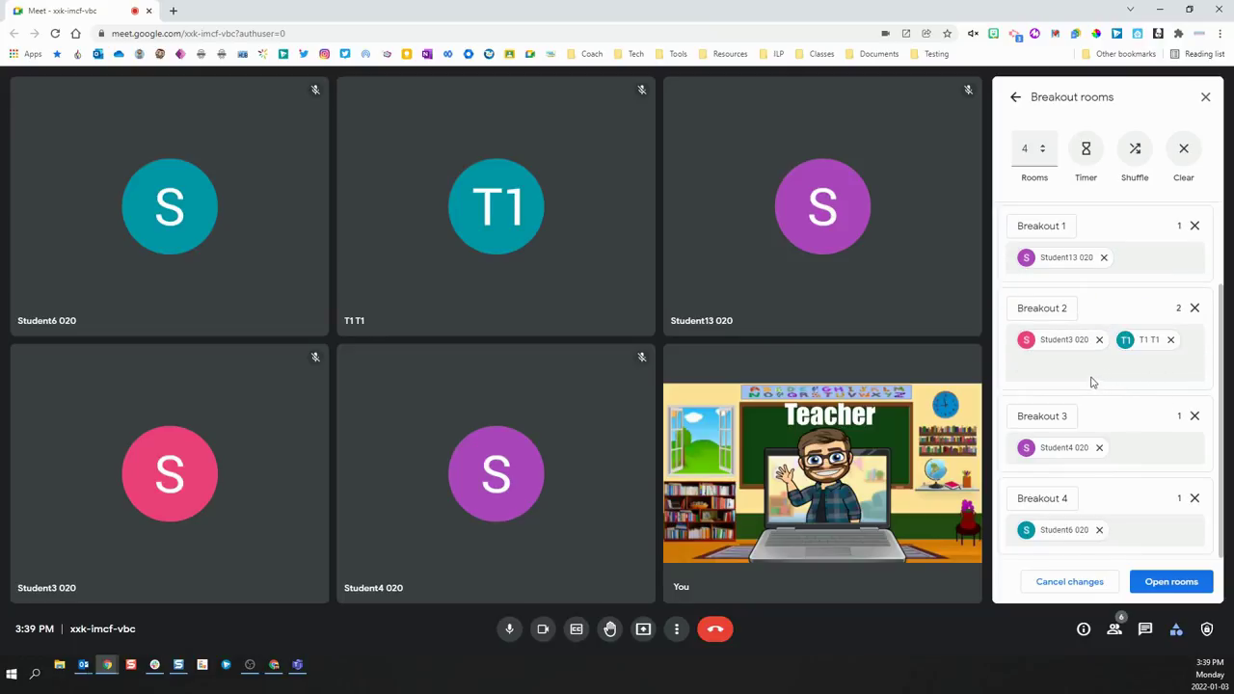
left_click(1161, 584)
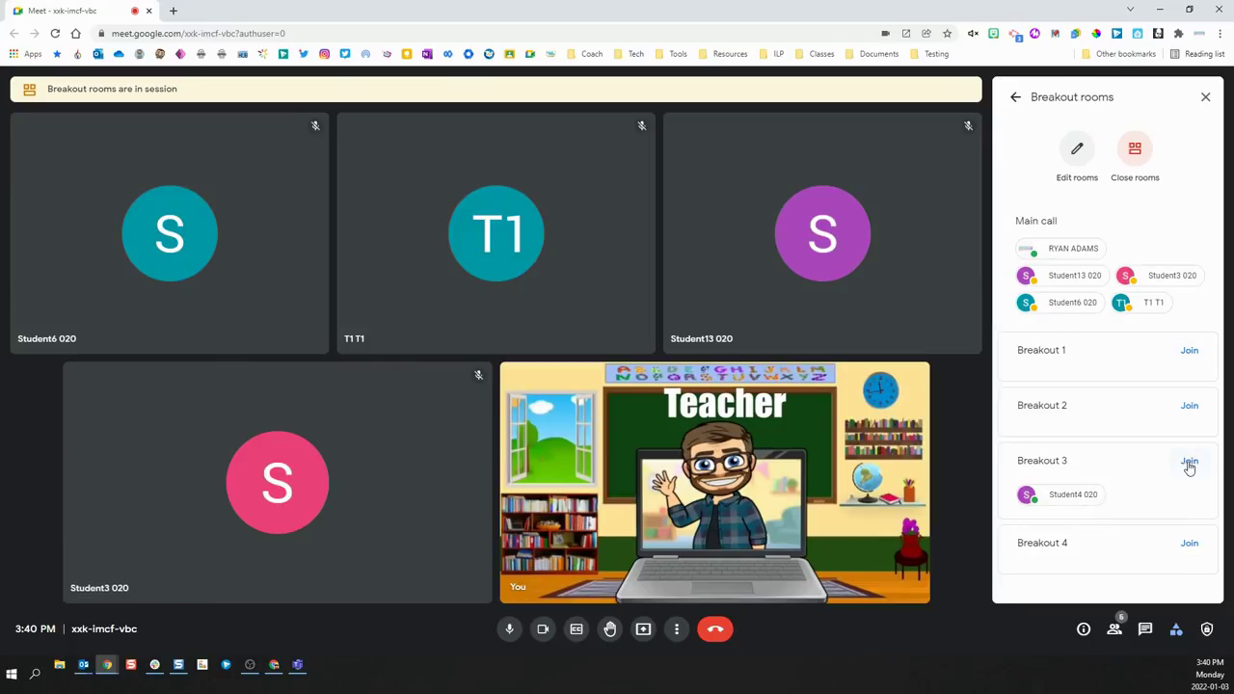
Visit Breakout 3 and Breakout 1 as the host, and return to the main call
left_click(1189, 462)
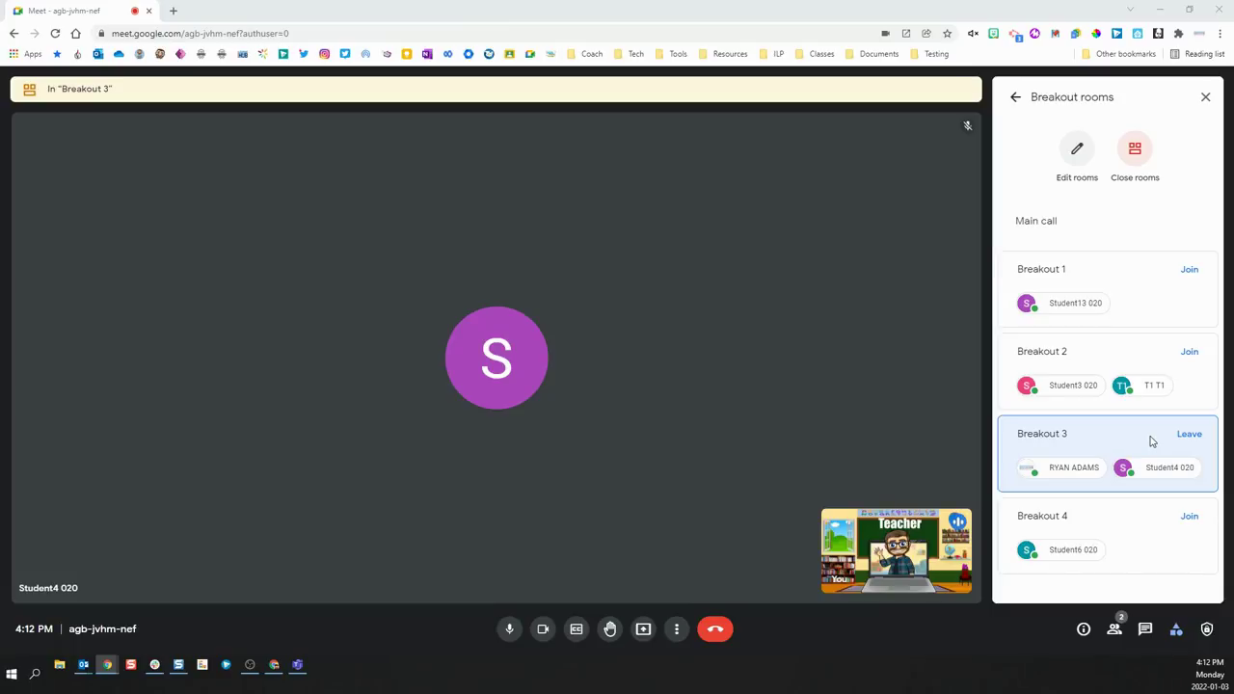
left_click(1191, 271)
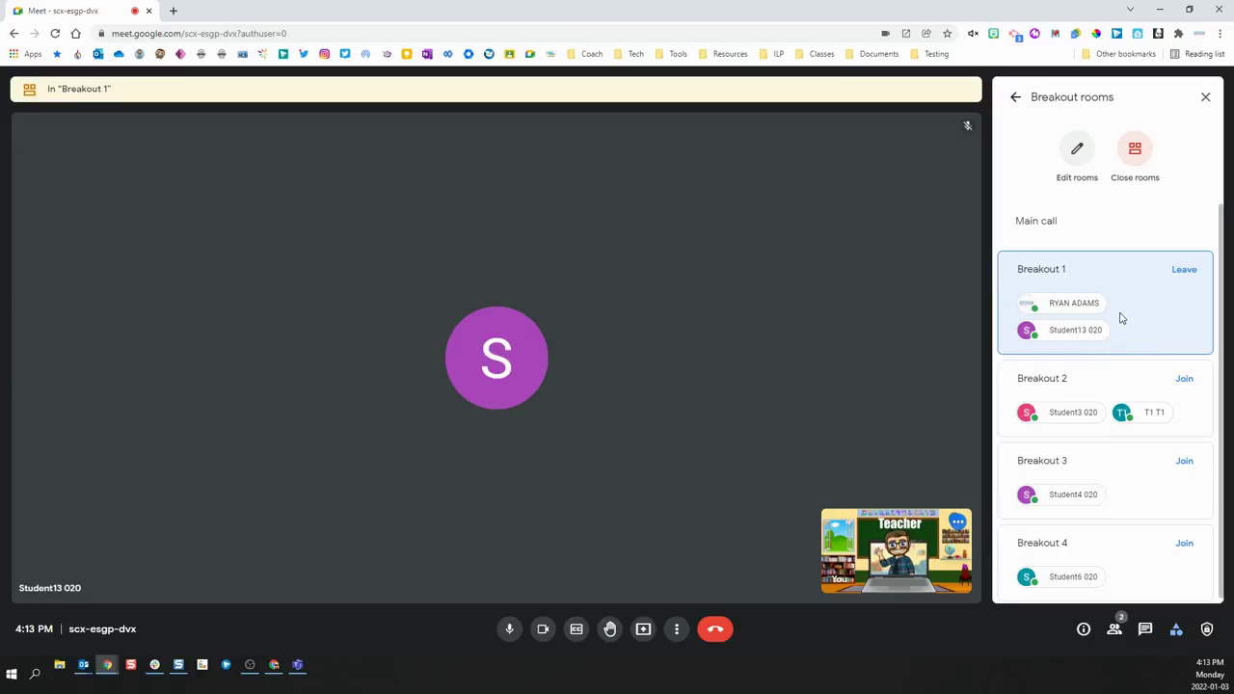
left_click(1184, 271)
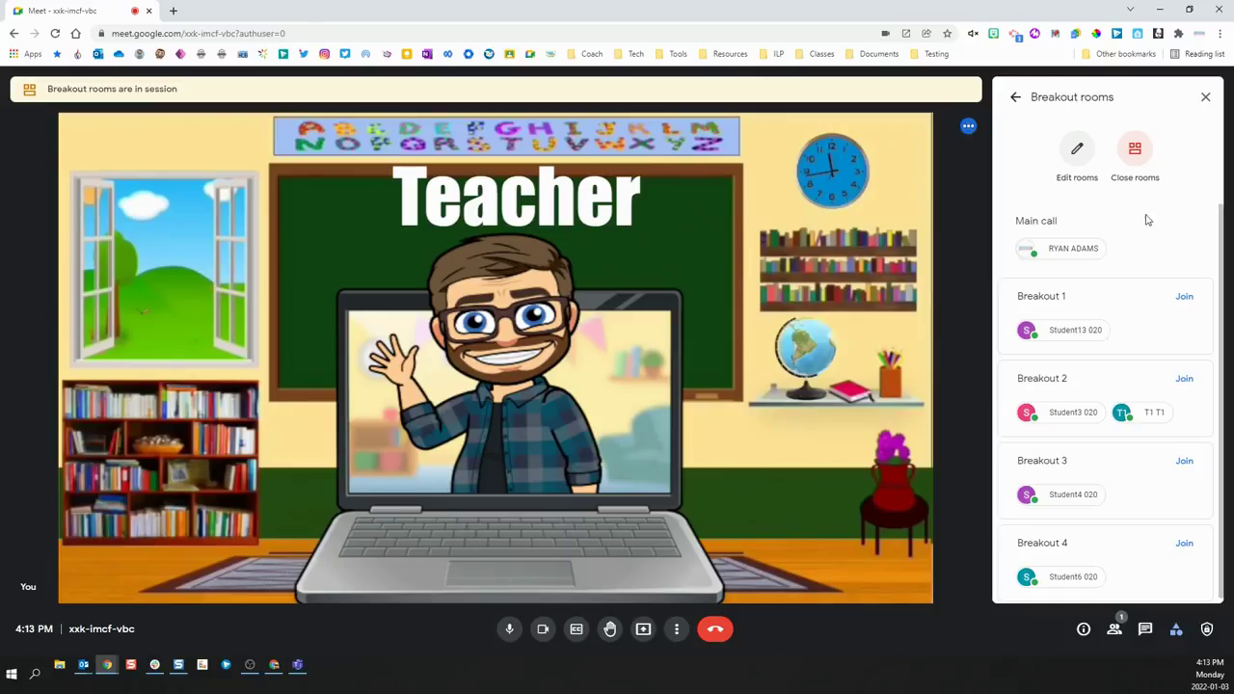
Close all breakout rooms and return to the main call from the student's breakout room
left_click(1136, 154)
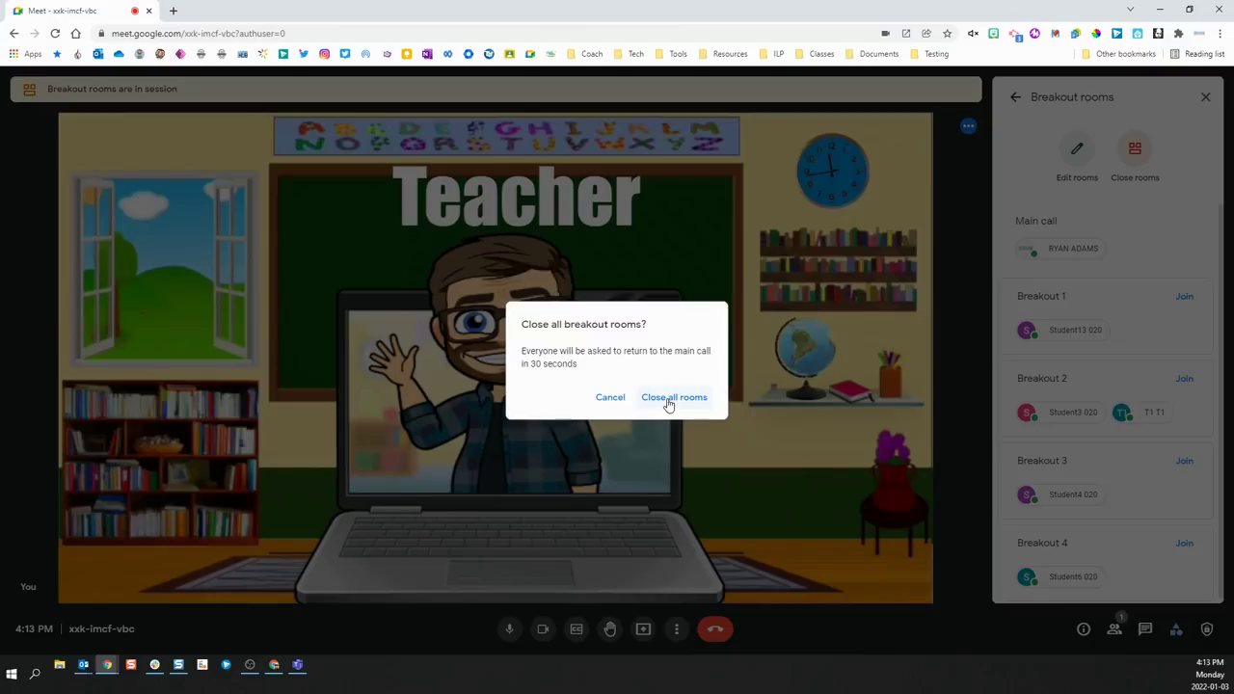
left_click(671, 398)
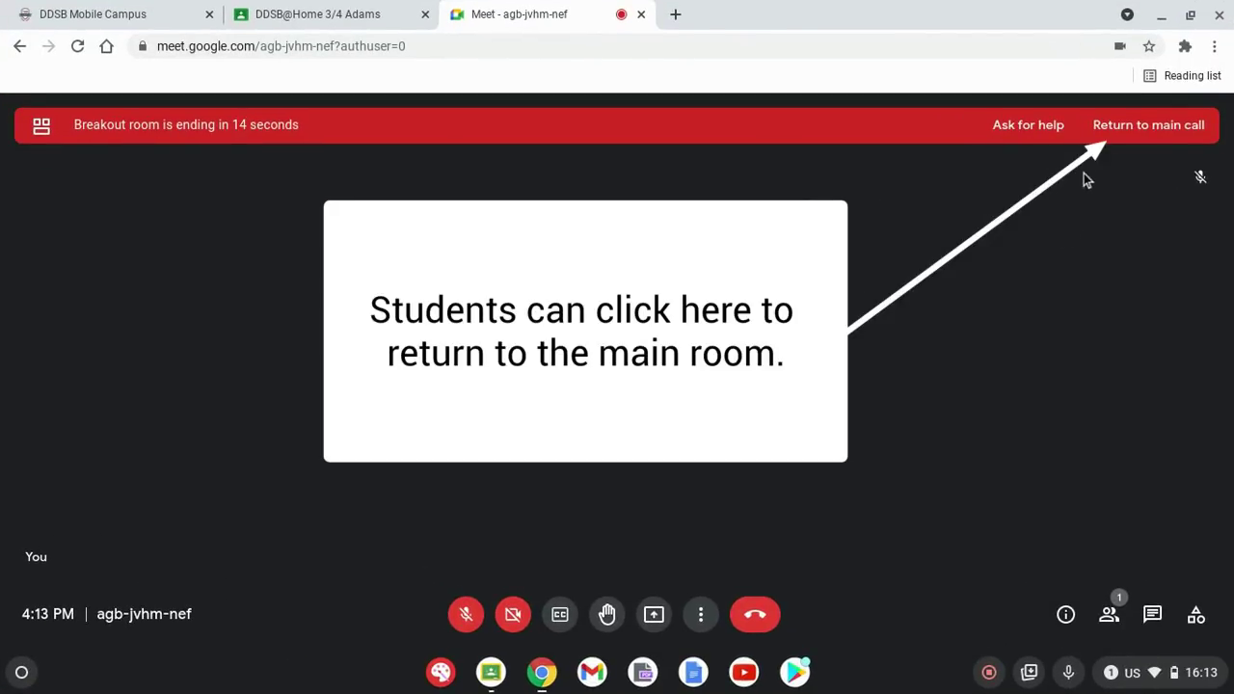
left_click(1126, 135)
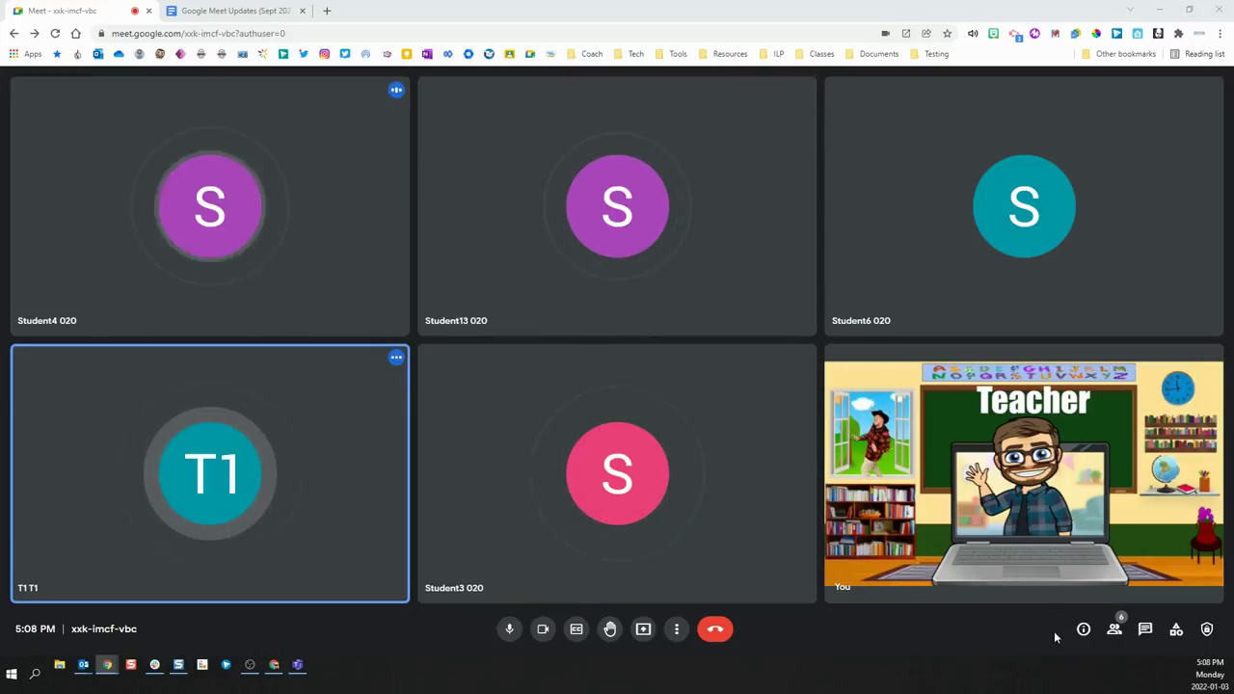
Mute all participants, and switch the permission for everyone to turn on their microphone off and back on
left_click(1114, 630)
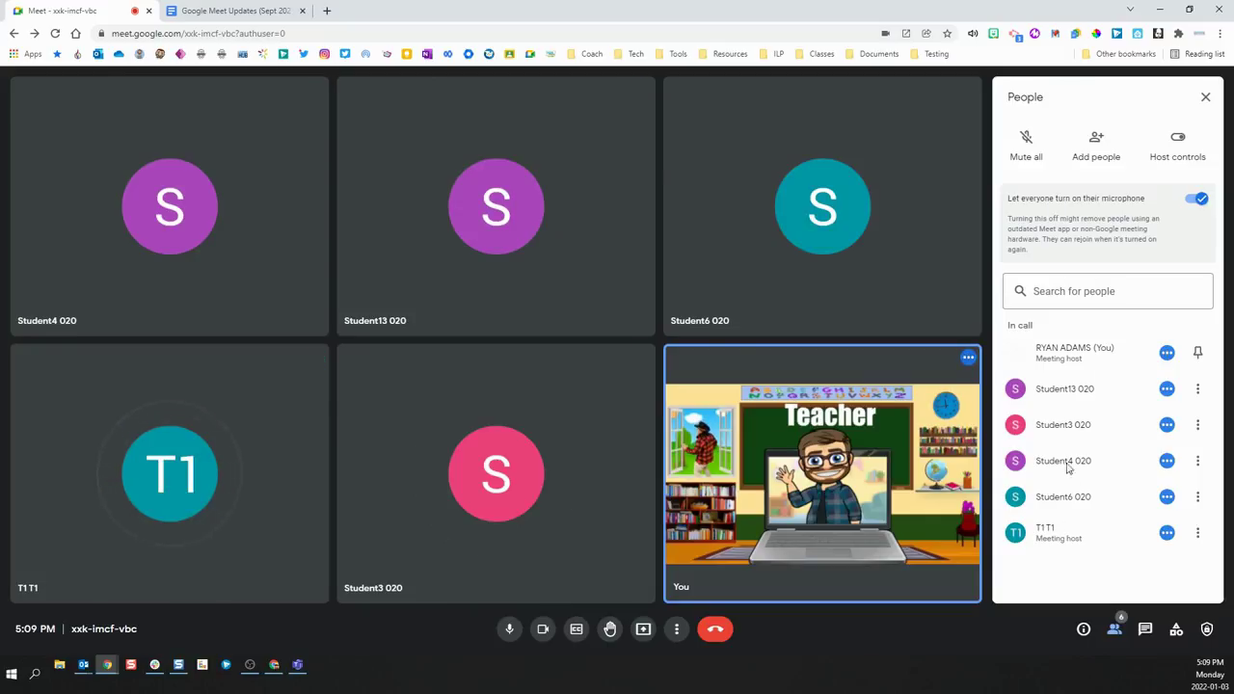
left_click(1027, 145)
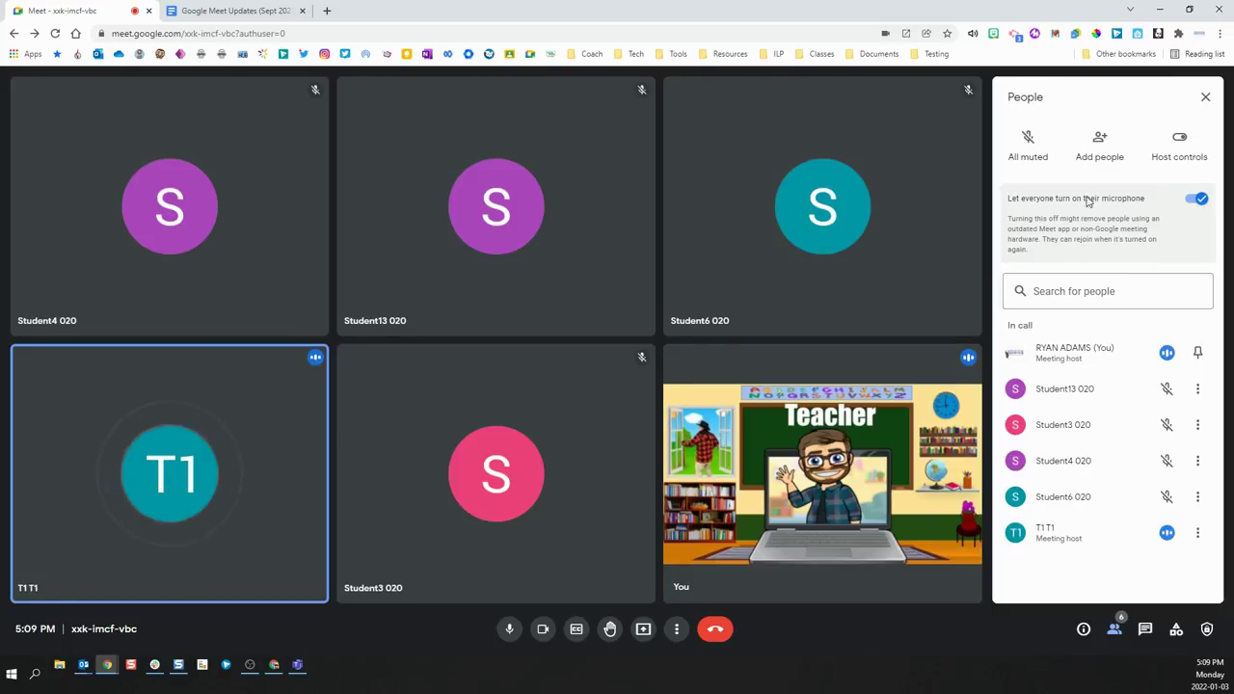
left_click(1201, 199)
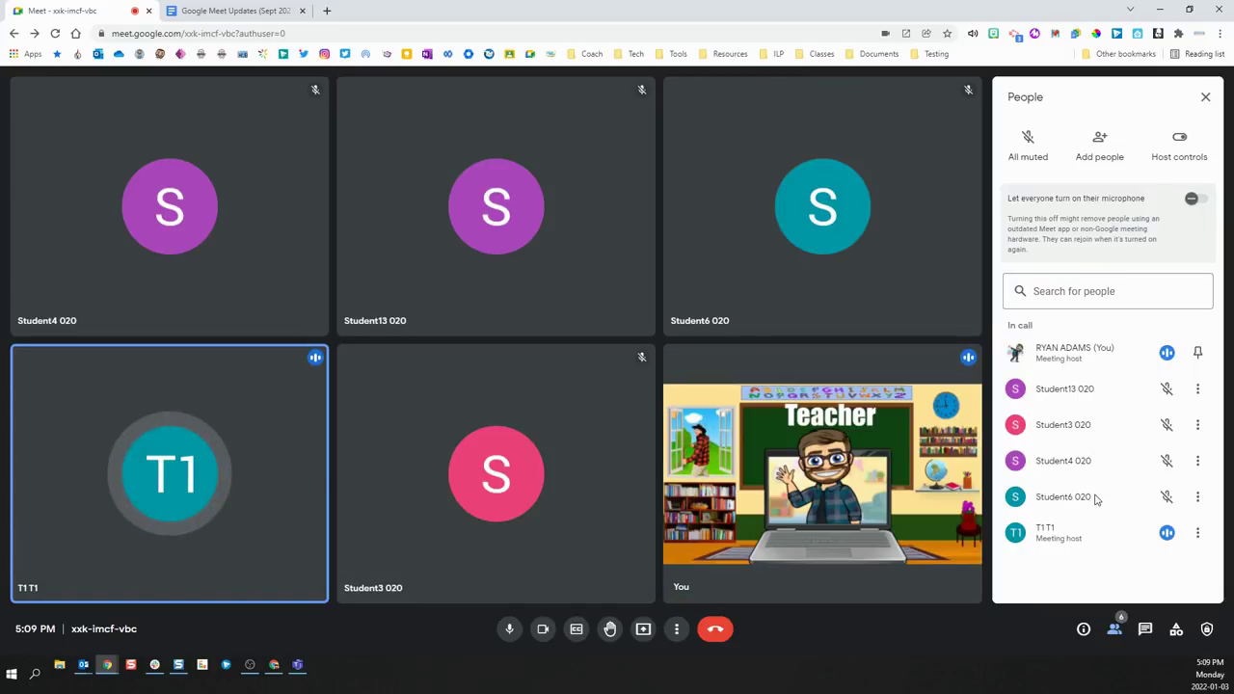
left_click(1195, 198)
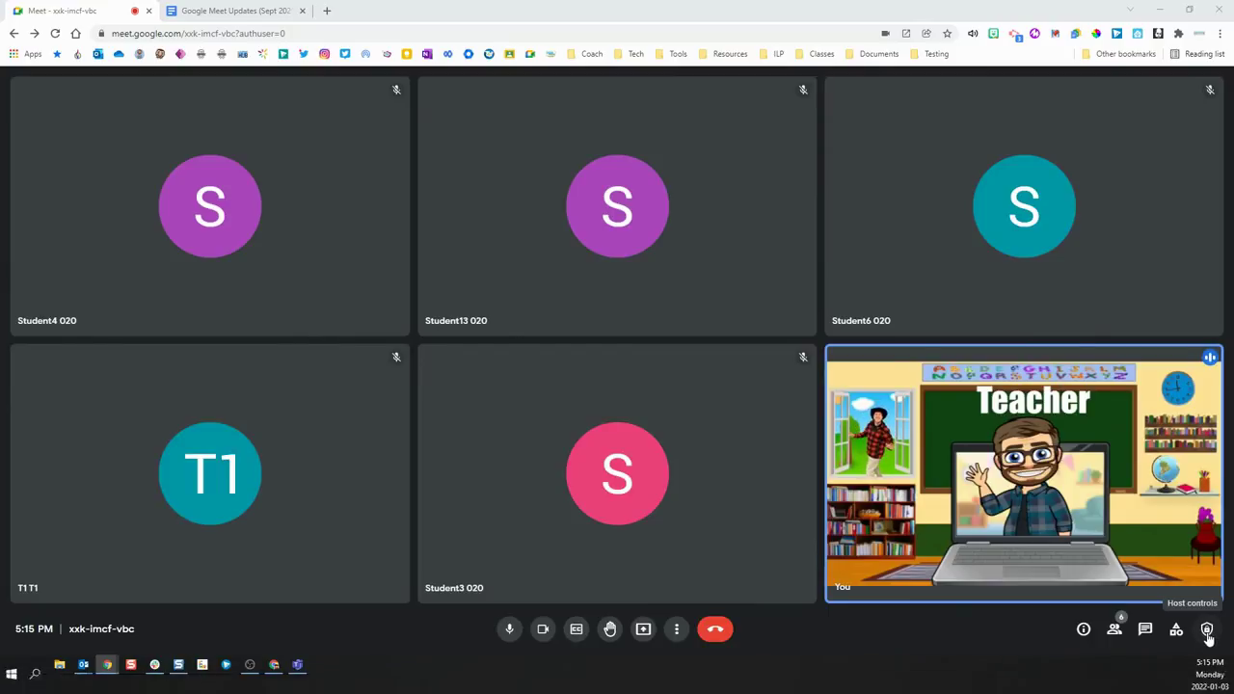
Stop participants from sharing their screen and sending chat messages in the host controls, and review the remaining settings
left_click(1207, 633)
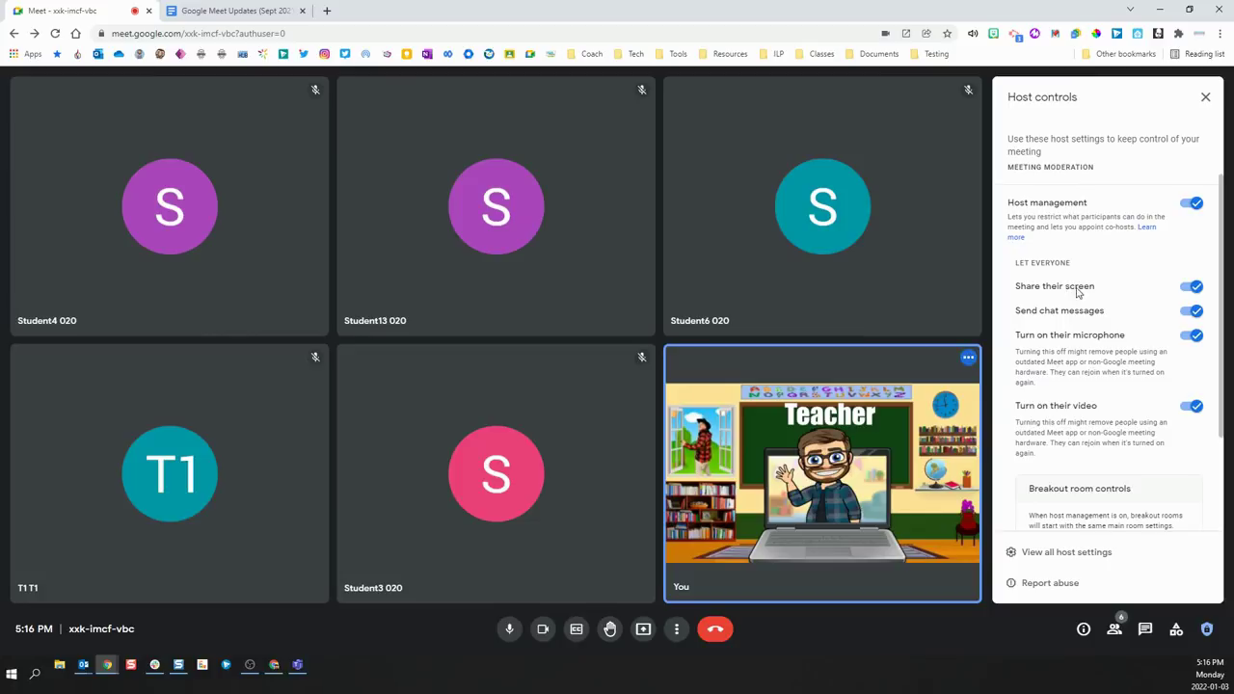
left_click(1196, 287)
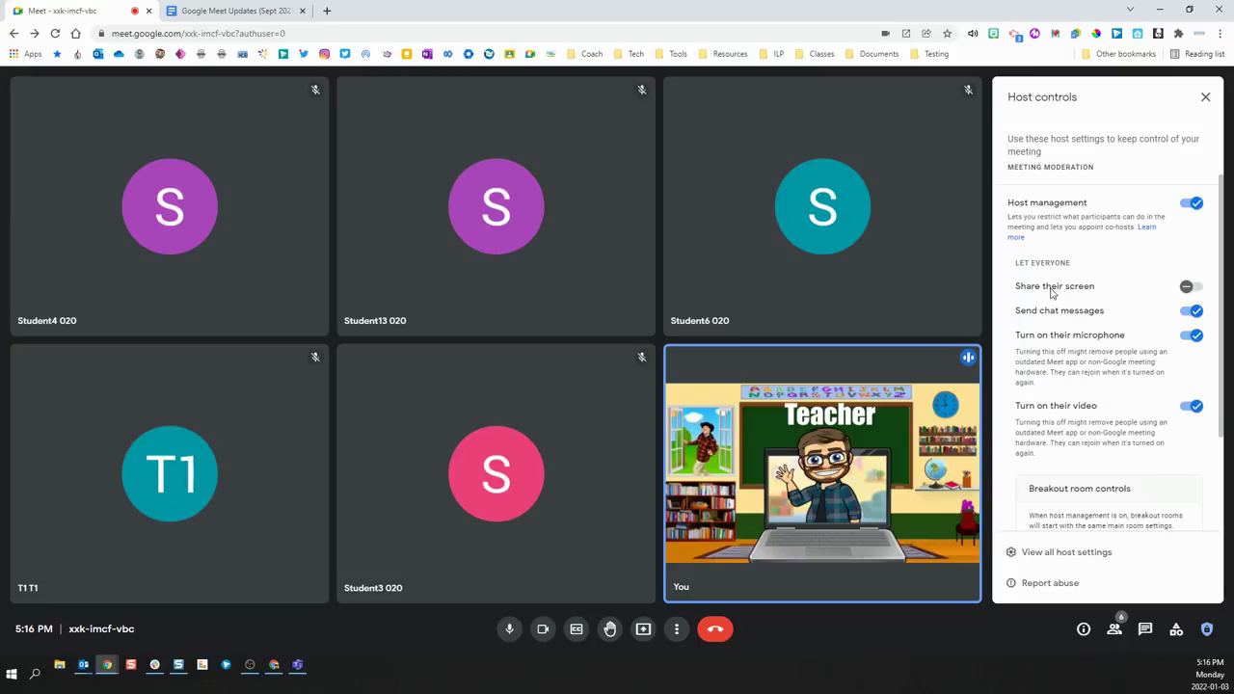
left_click(1193, 315)
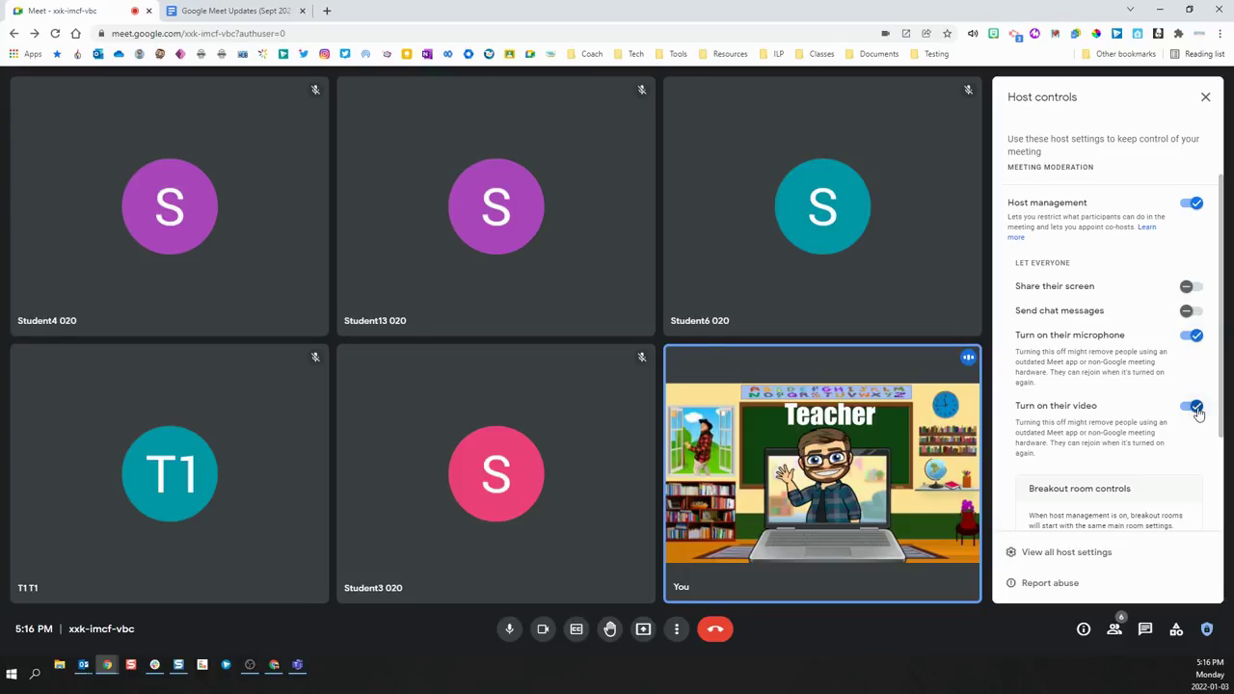
scroll(1134, 408, "down", 3)
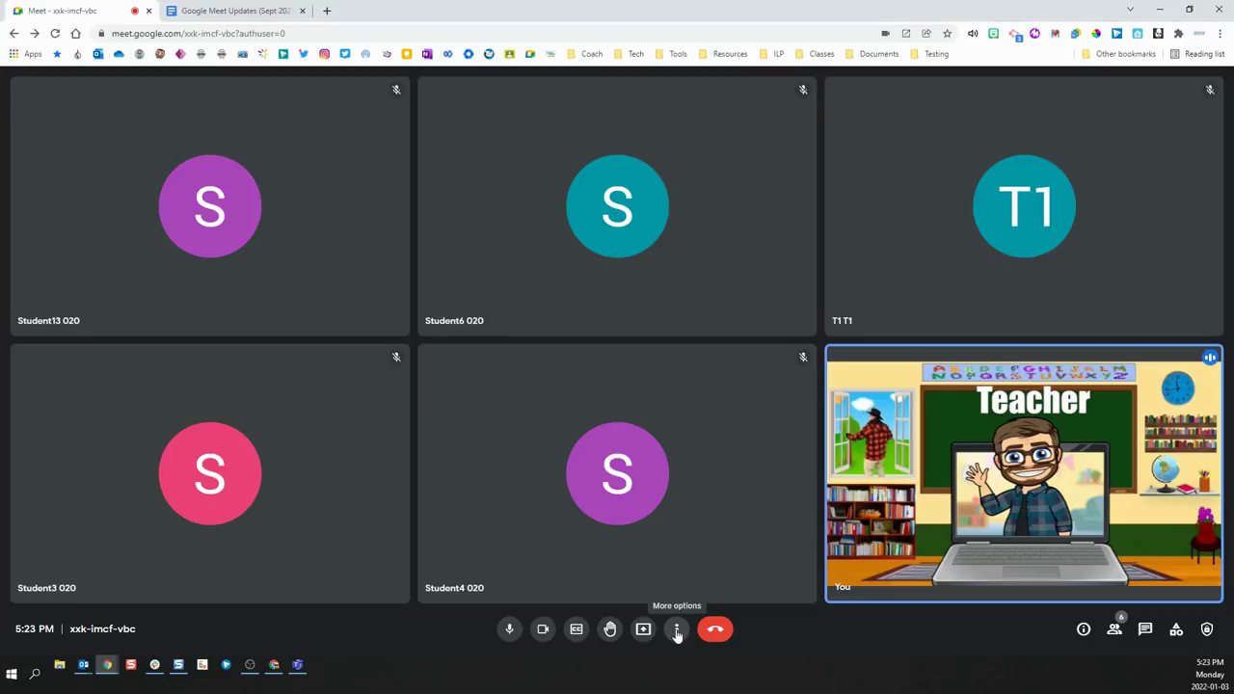
Try the rainy café background, and apply the party background with dancing characters and disco light to the video
left_click(677, 631)
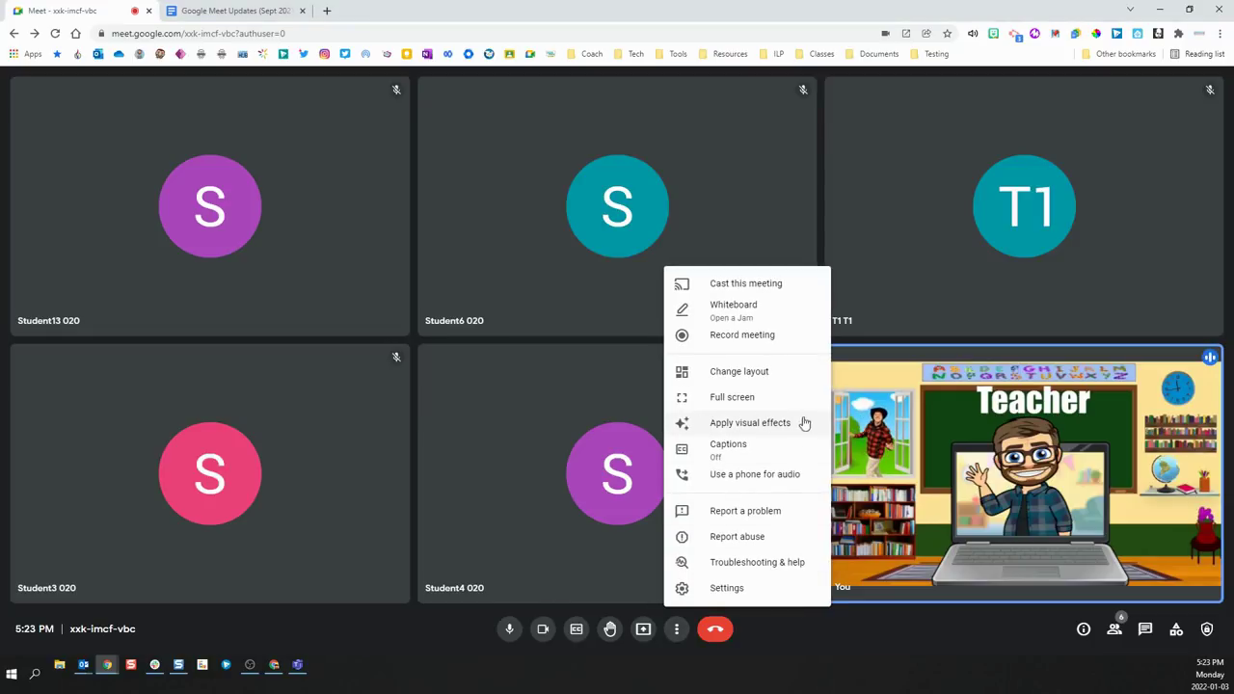
left_click(772, 427)
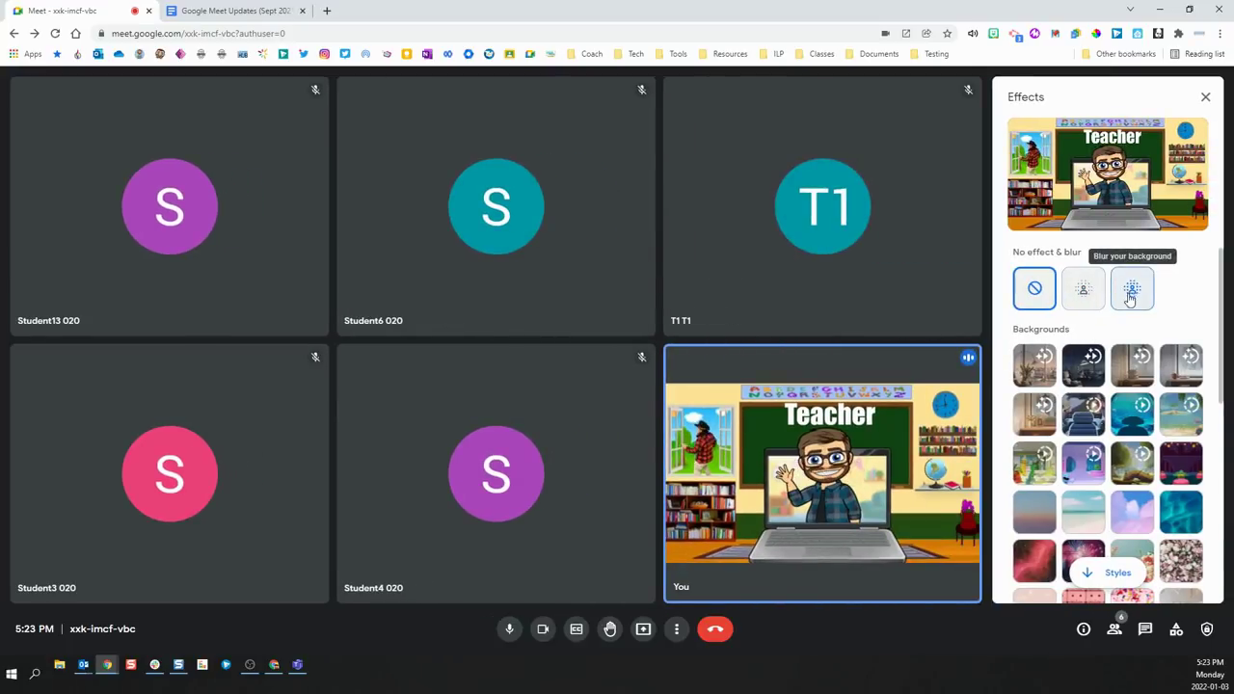
left_click(1135, 370)
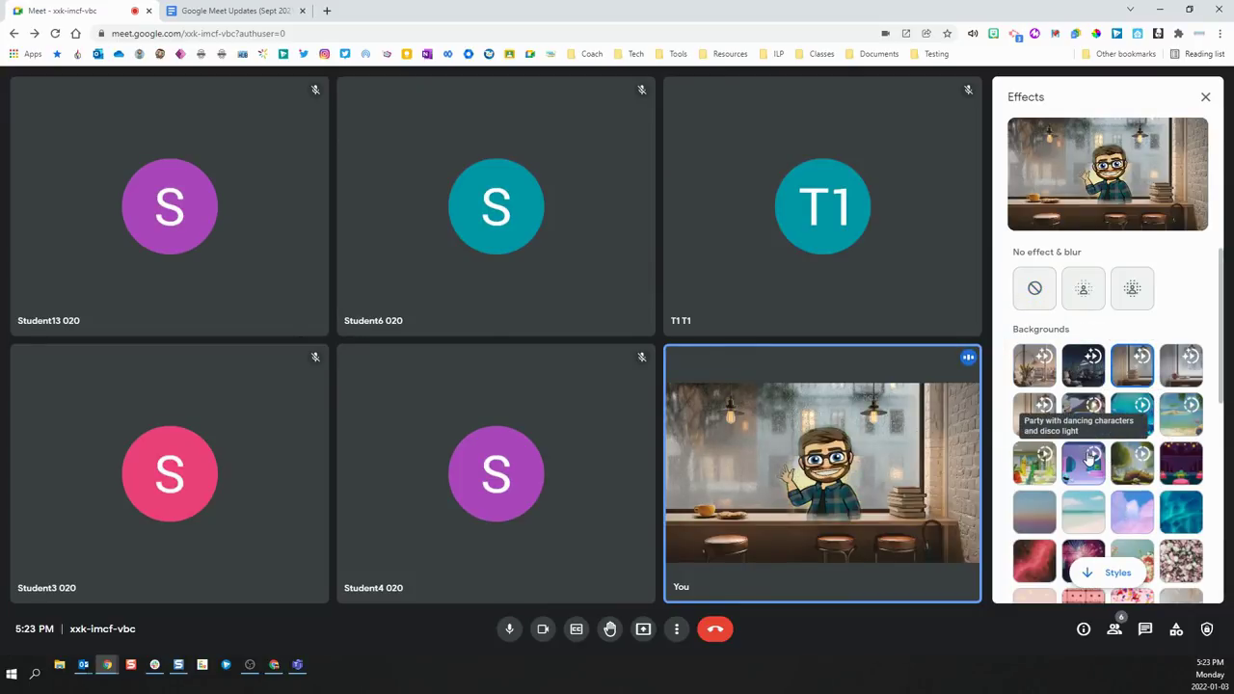
left_click(1085, 472)
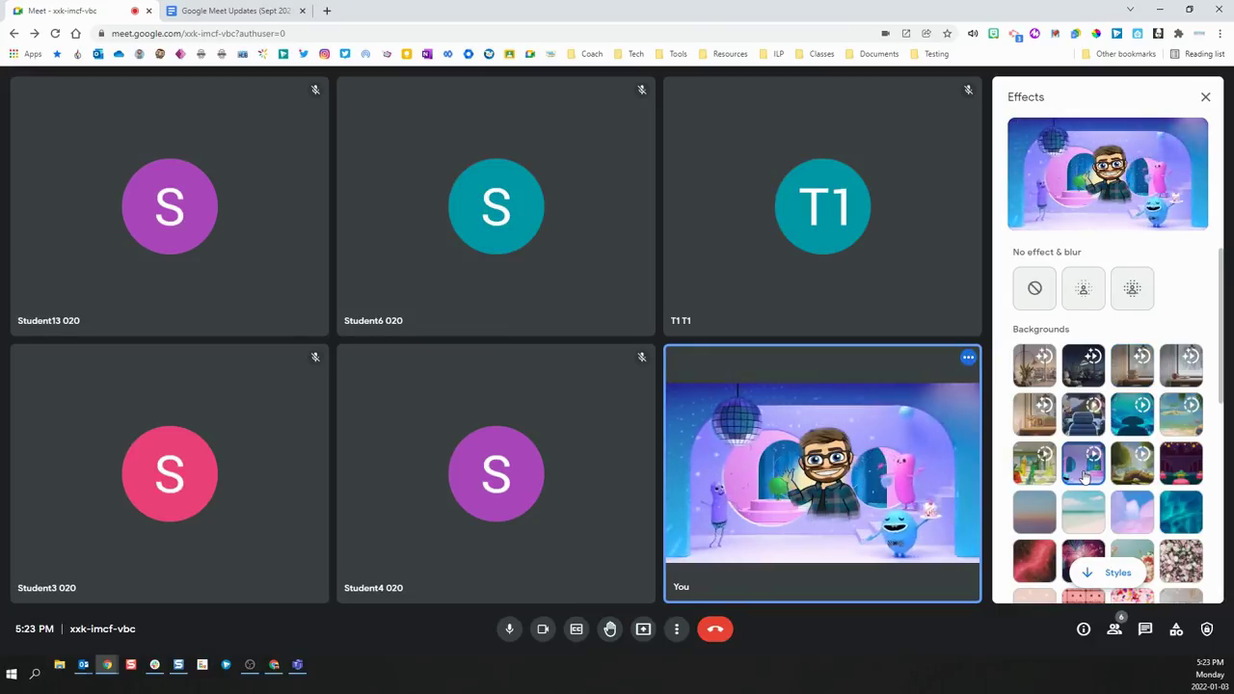
scroll(1104, 480, "down", 3)
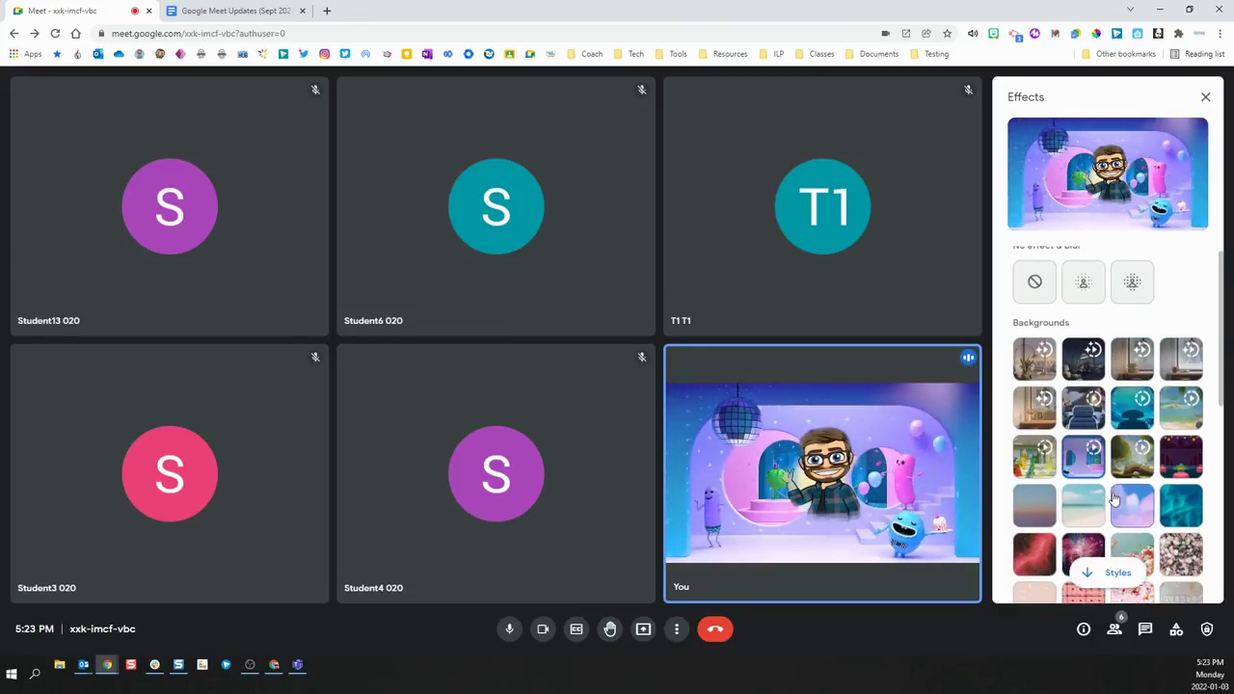
Browse the remaining backgrounds and the styles in the effects list
scroll(1124, 487, "down", 1)
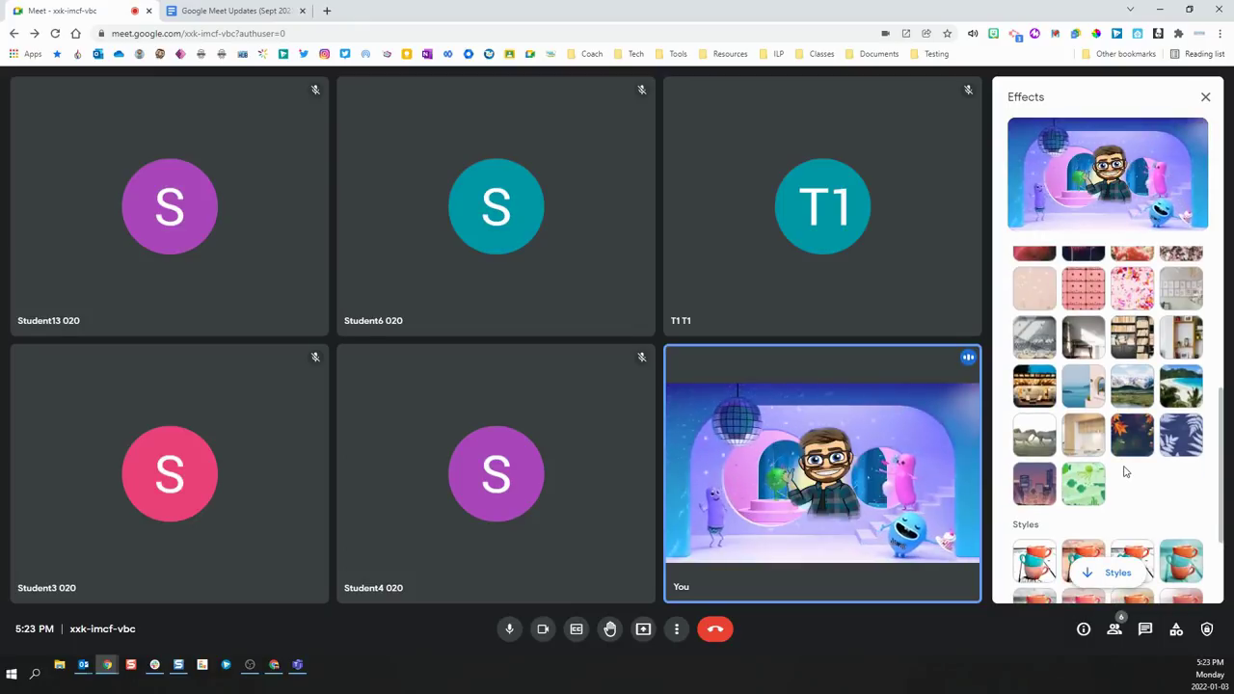
scroll(1123, 482, "down", 1)
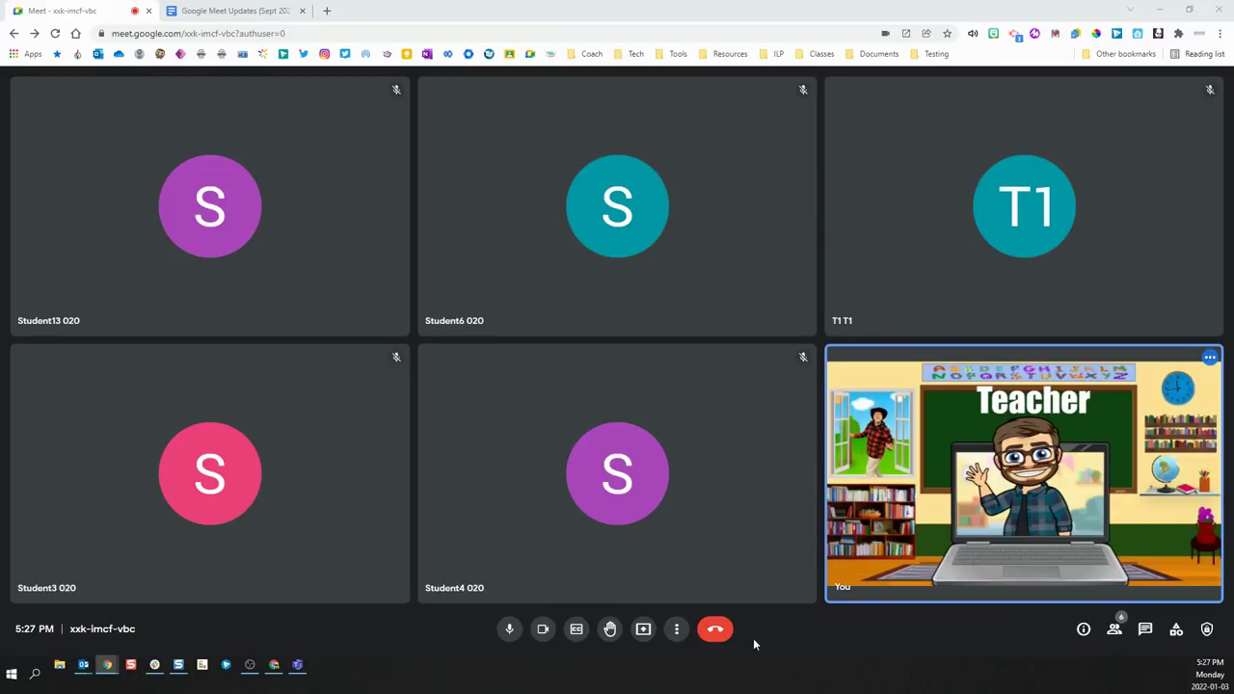
Present the Quick Write Template - Google Slides tab to the call with its audio shared, and unpin the presentation
left_click(643, 630)
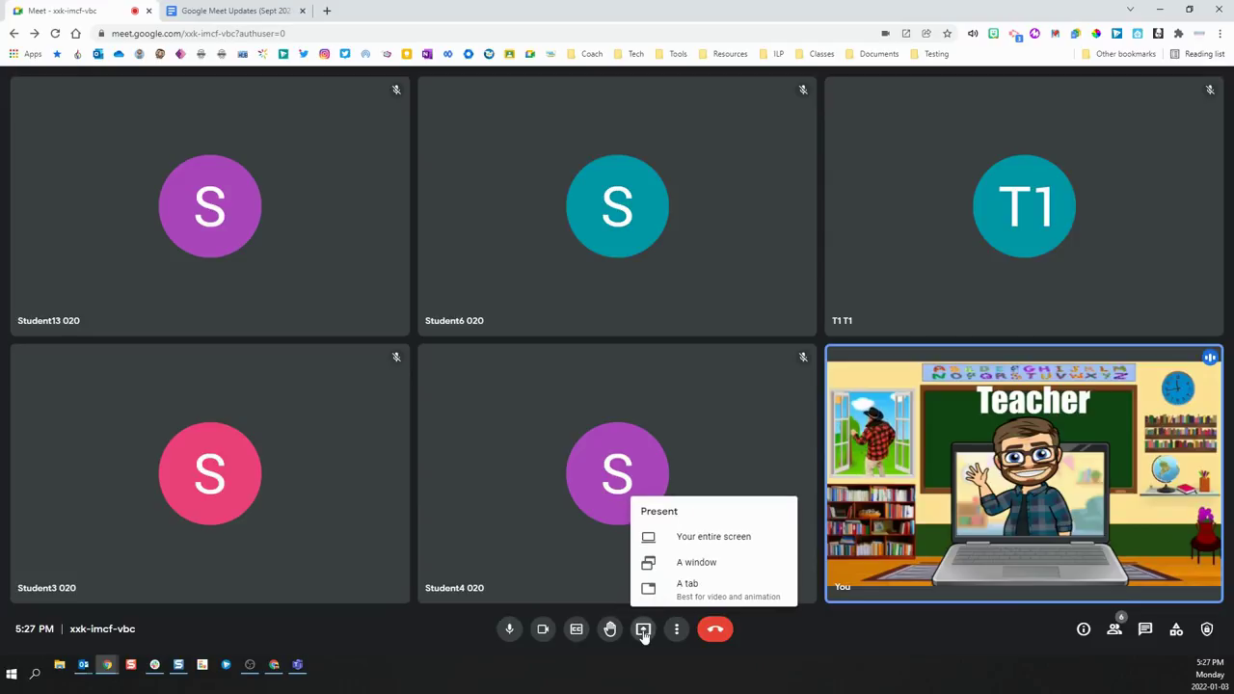
left_click(700, 586)
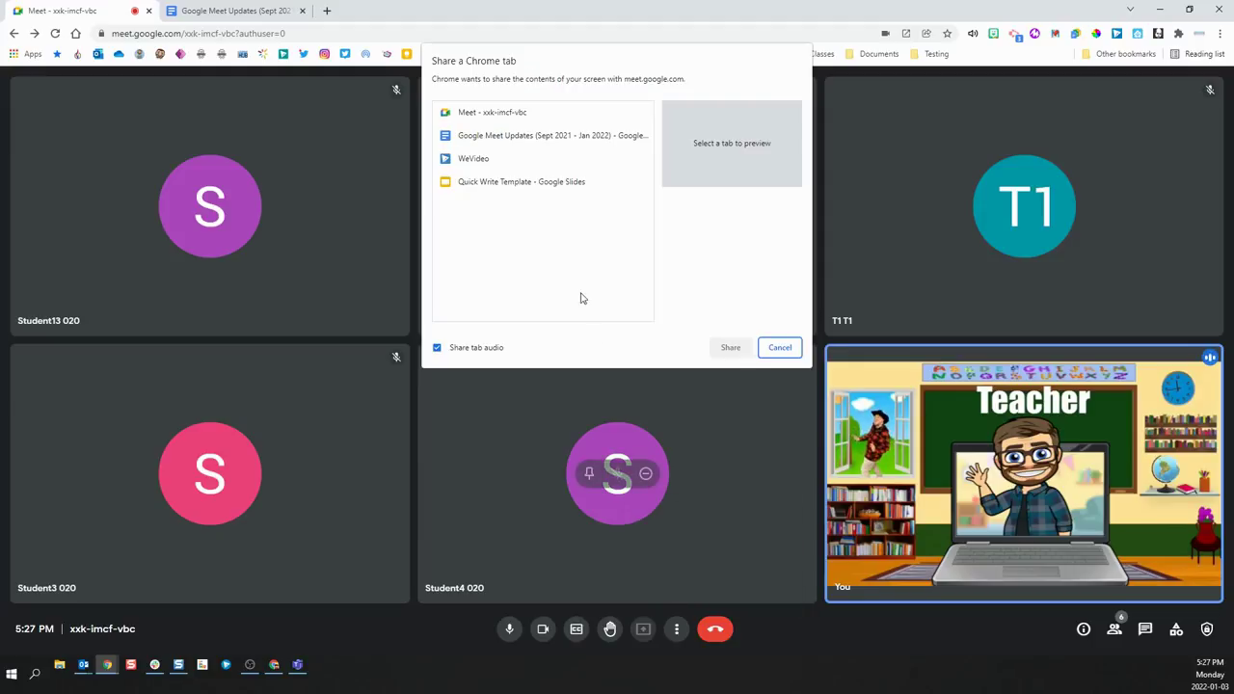
left_click(519, 185)
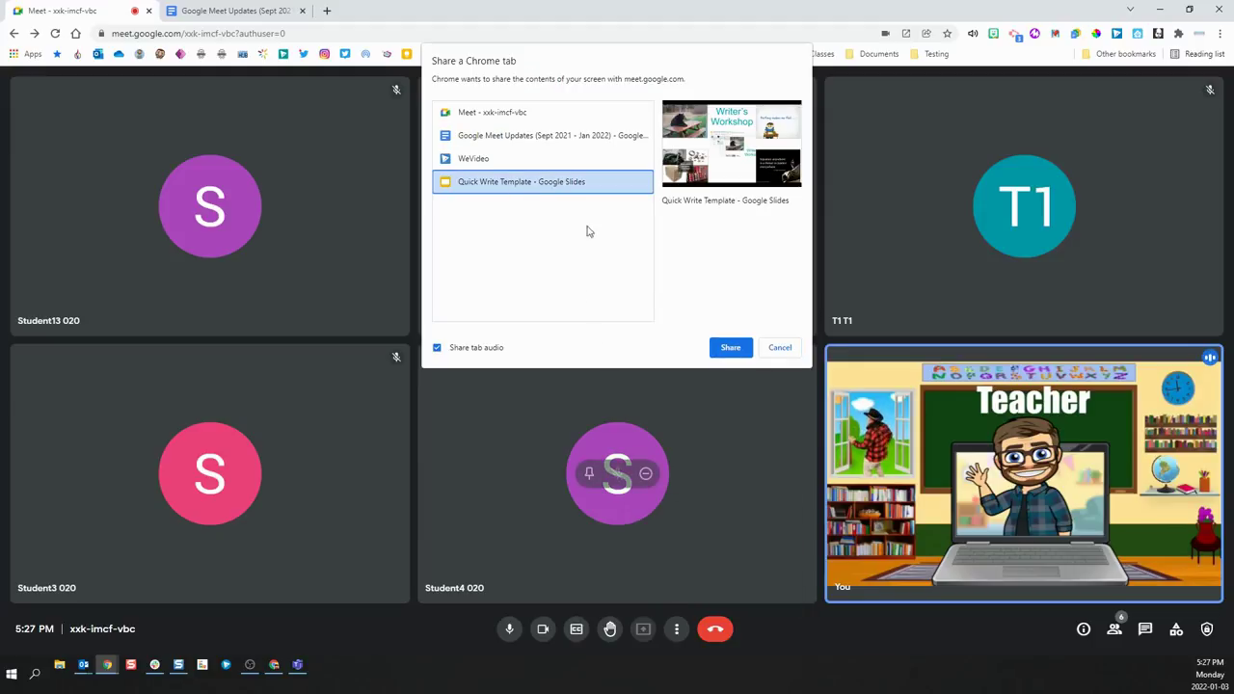
left_click(730, 349)
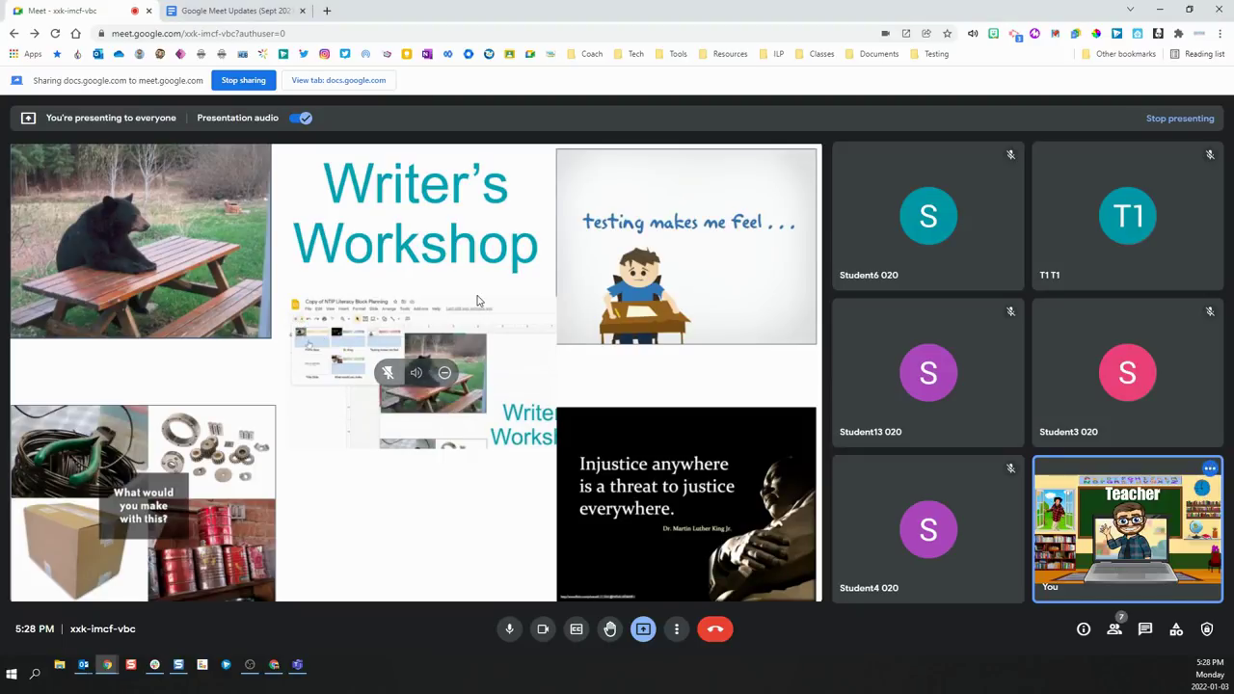
left_click(386, 374)
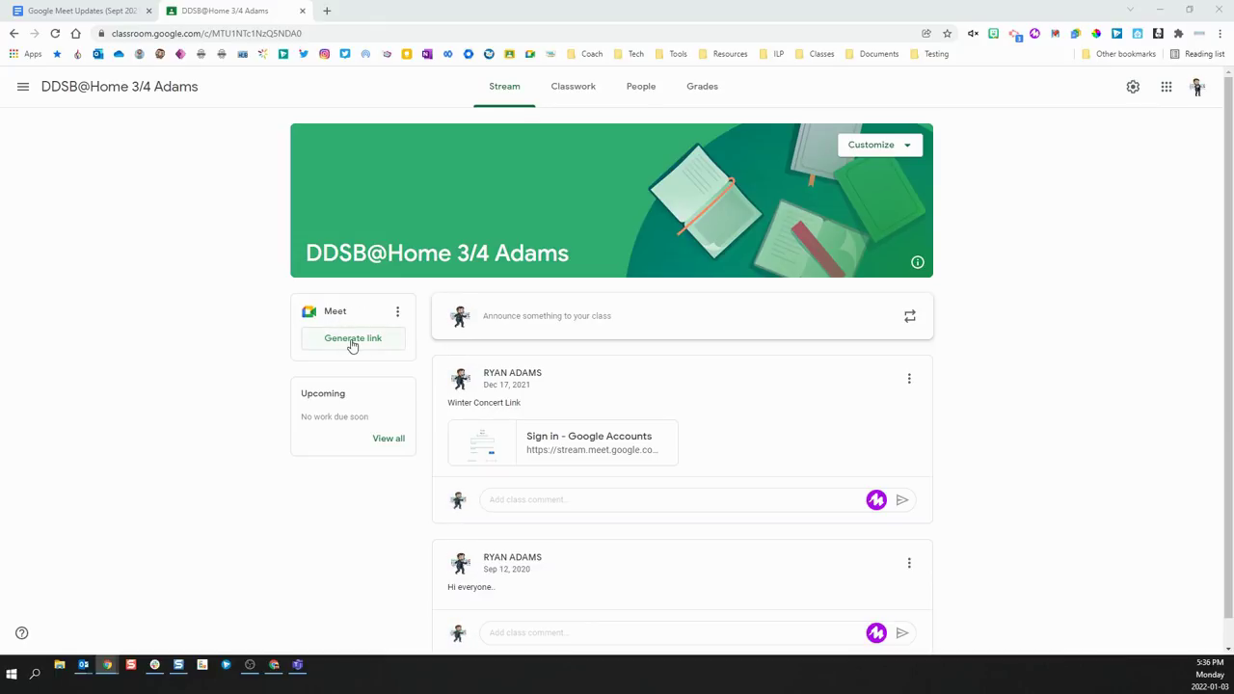
Generate a Meet link for the class in Google Classroom and save it as visible to students
left_click(352, 340)
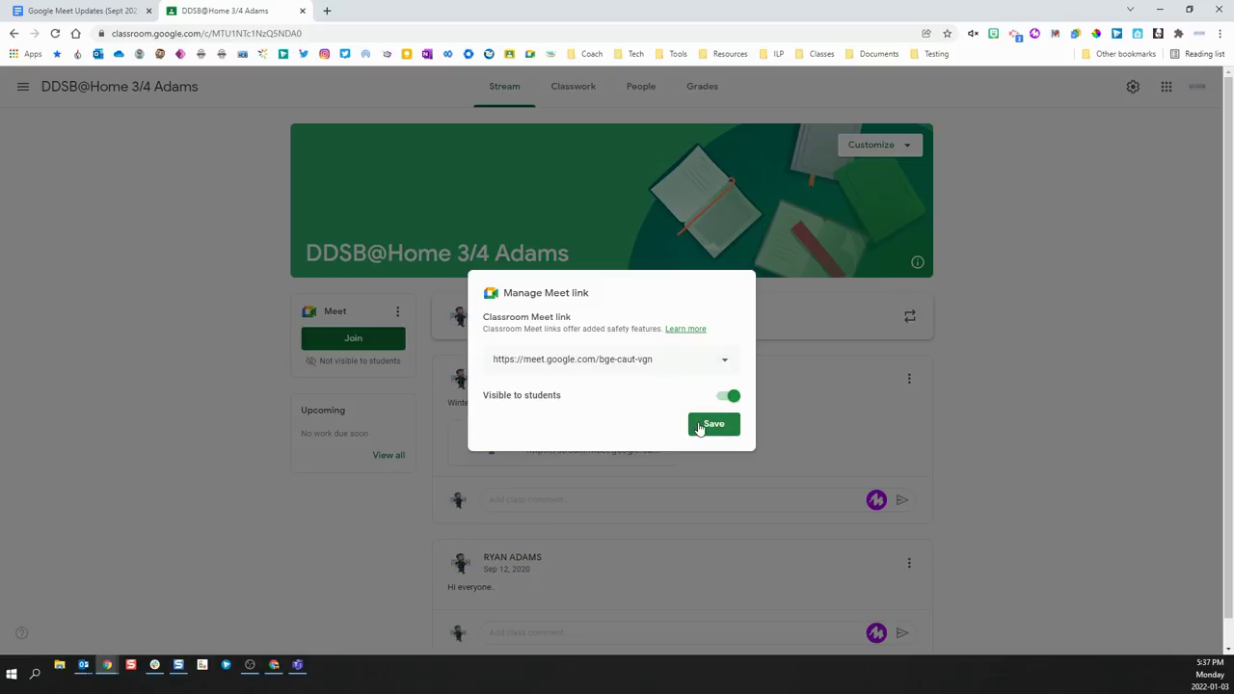
left_click(700, 428)
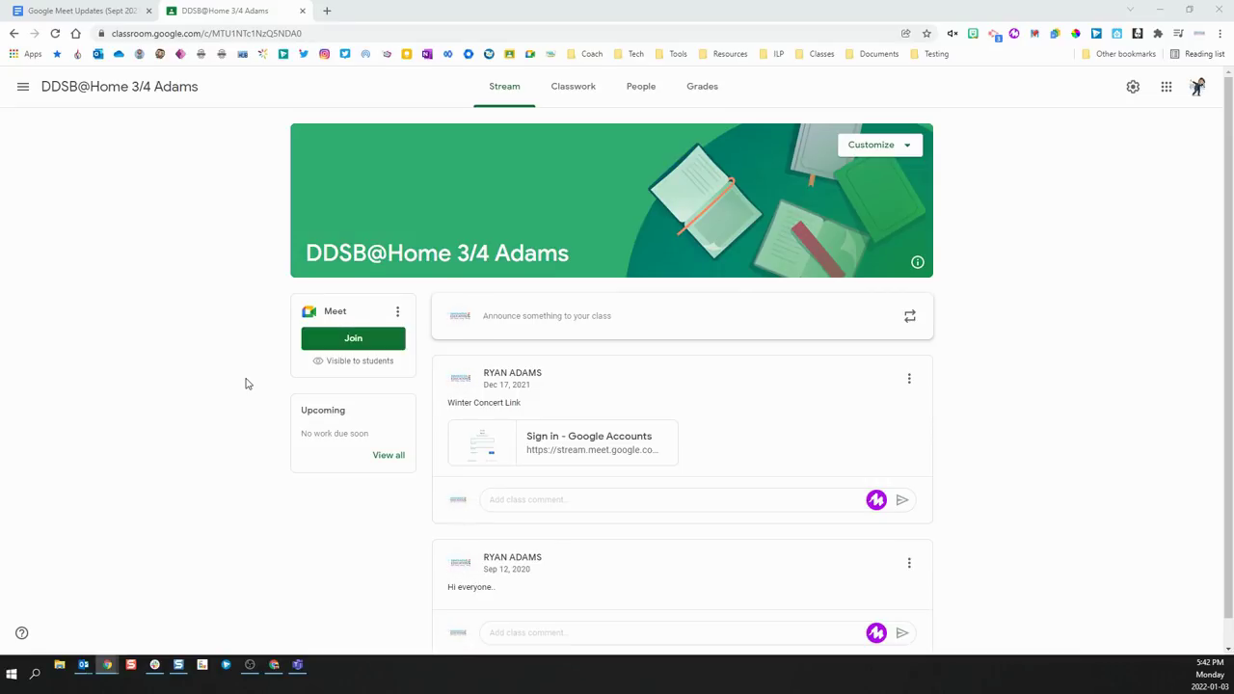
Review the class's people, invite a co-teacher using the second matching account, and show the full list of teachers
left_click(639, 92)
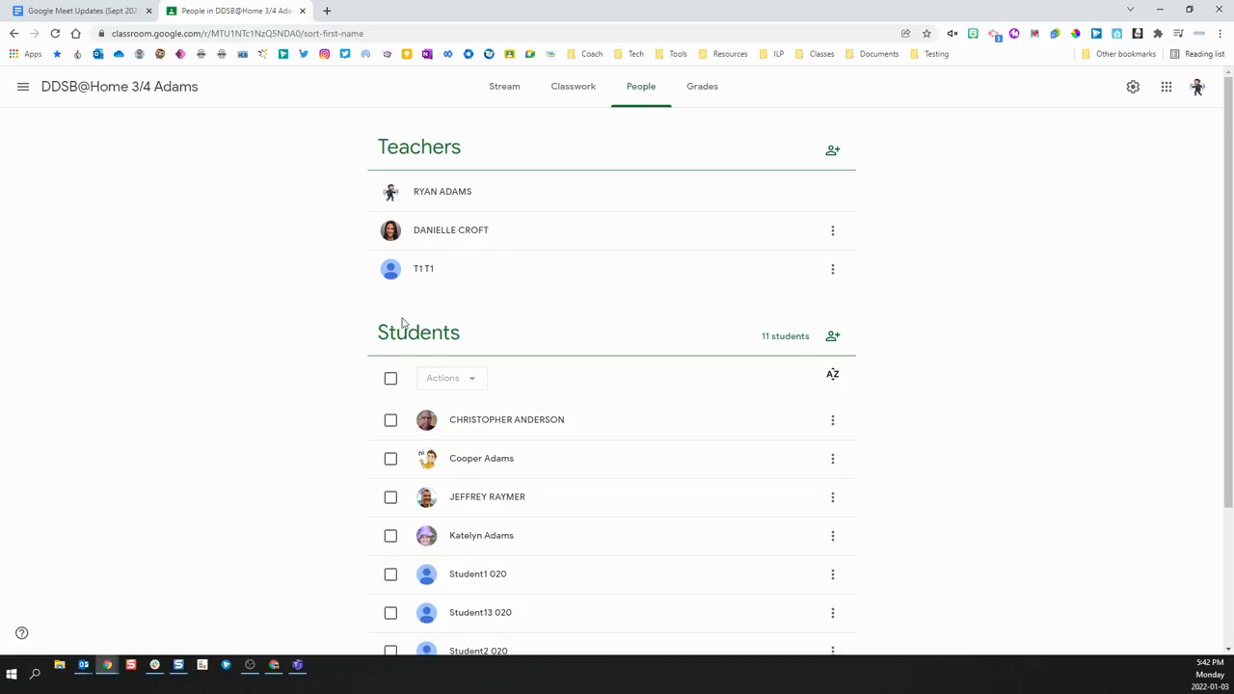
scroll(382, 379, "down", 2)
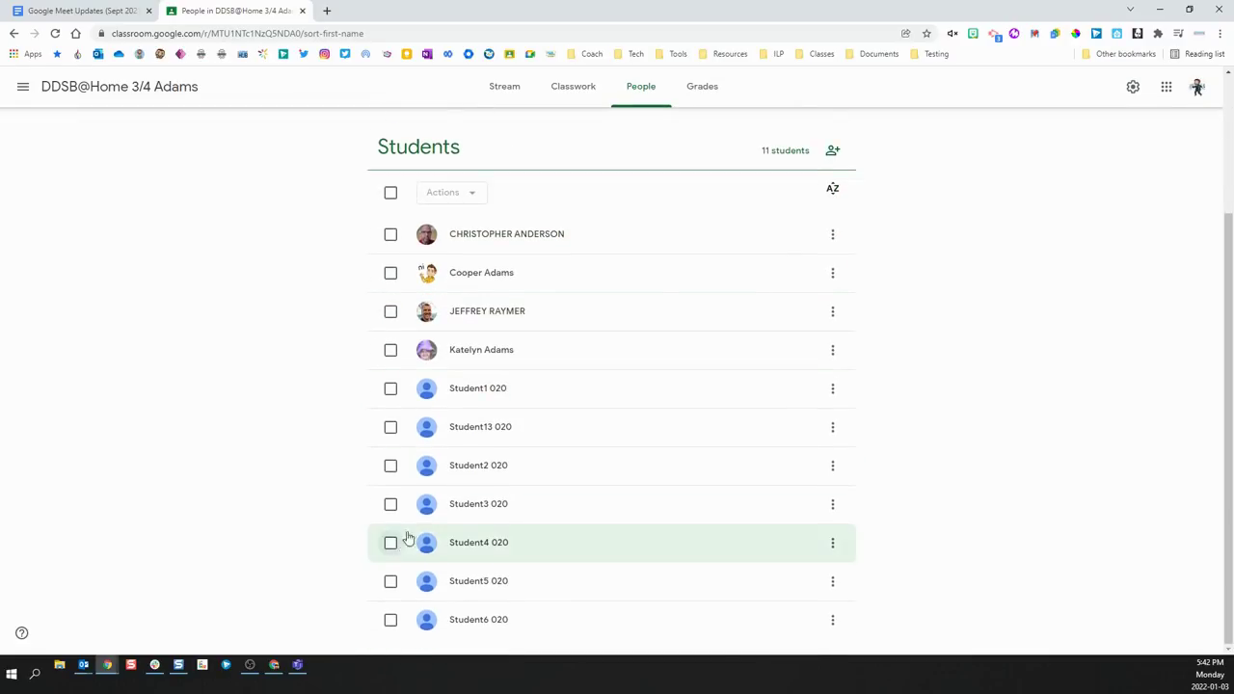
scroll(437, 315, "up", 2)
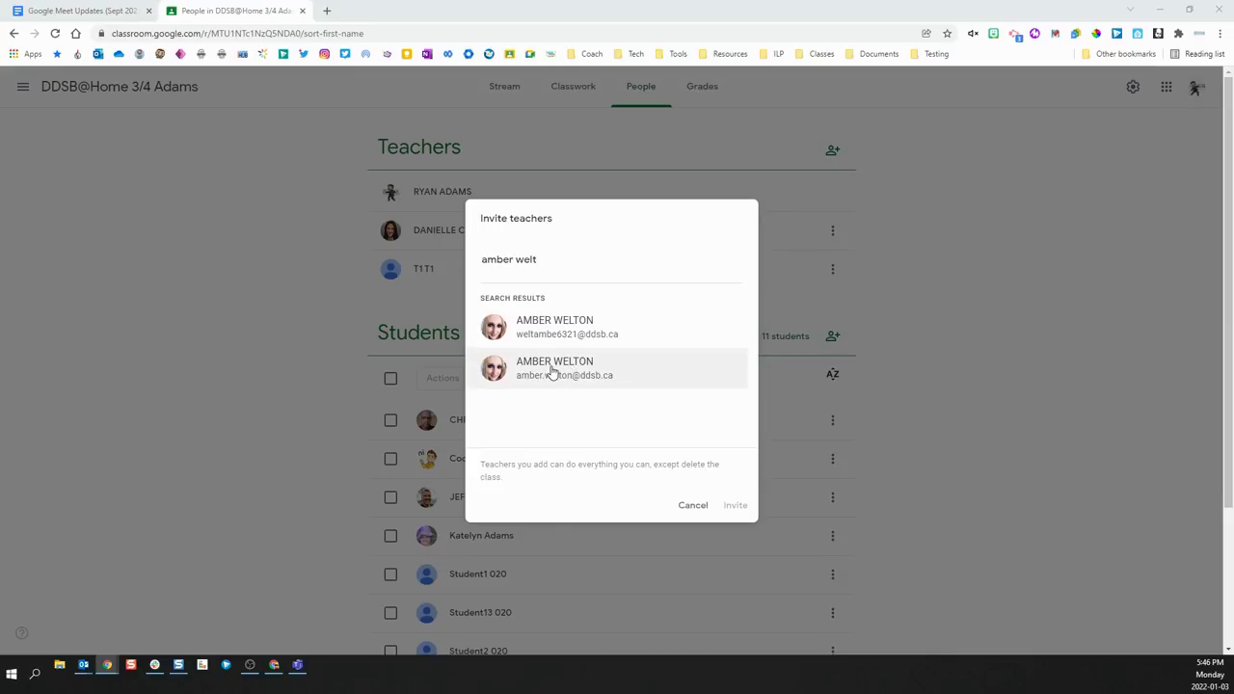
left_click(561, 371)
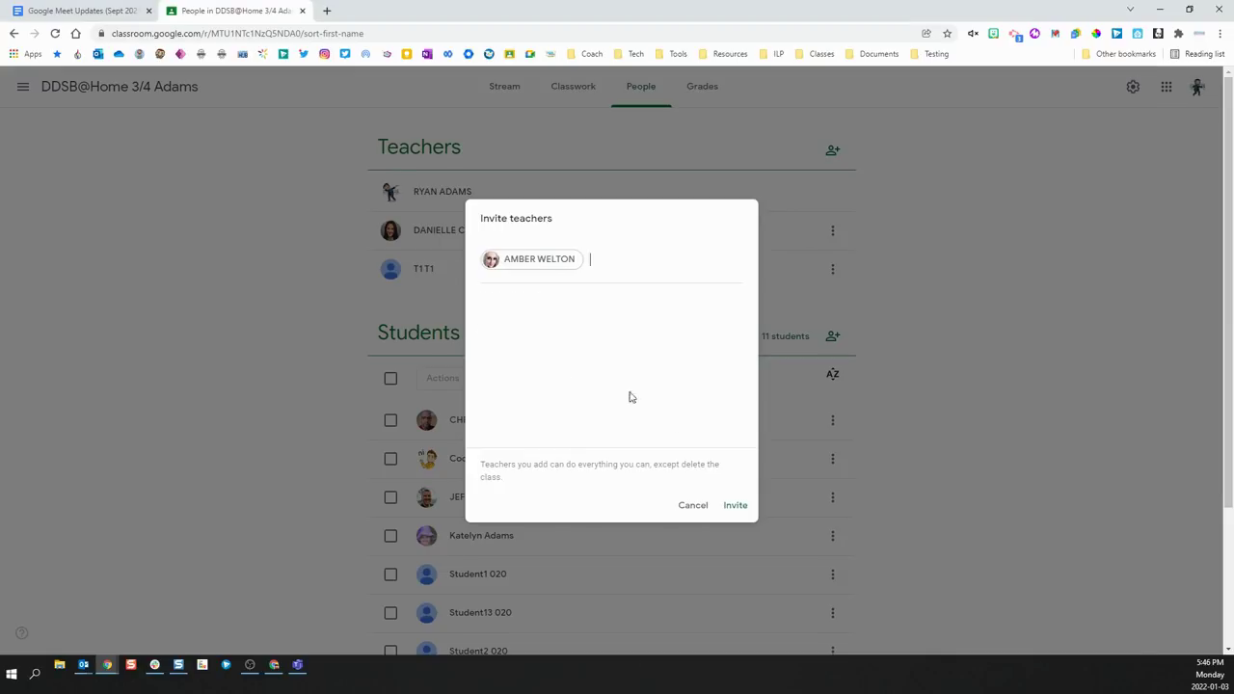
left_click(725, 505)
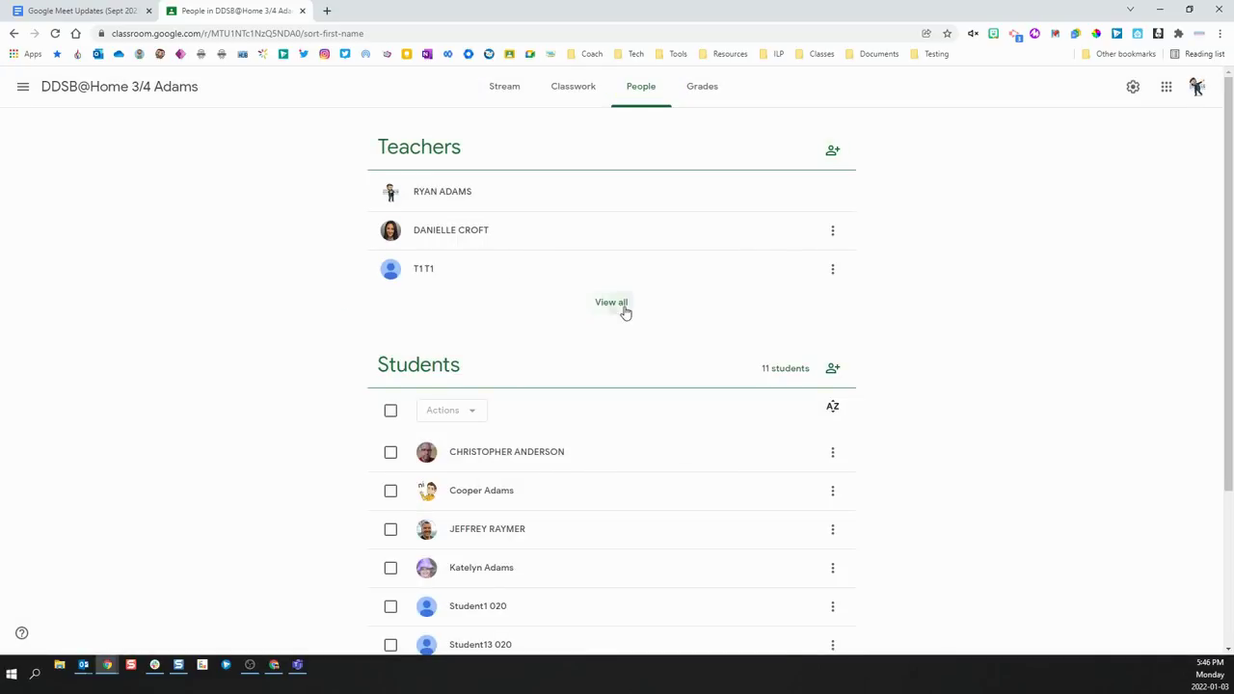
left_click(621, 302)
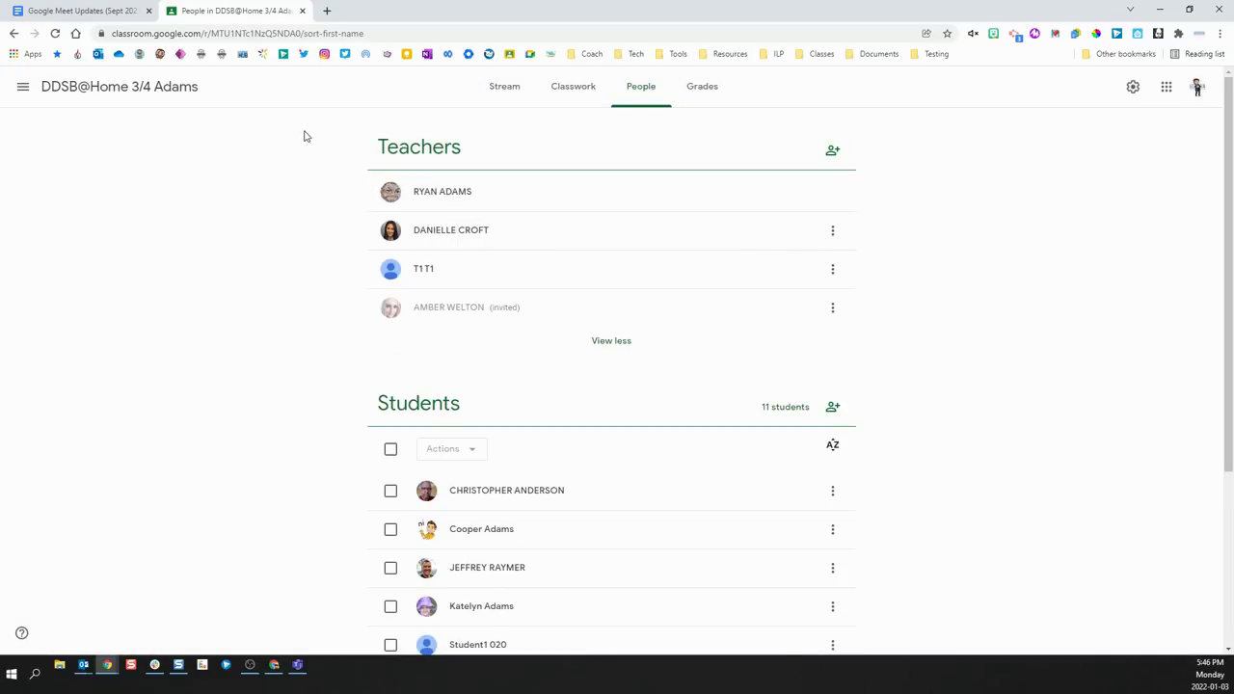
Return to the class stream and reset the Classroom Meet link
left_click(516, 87)
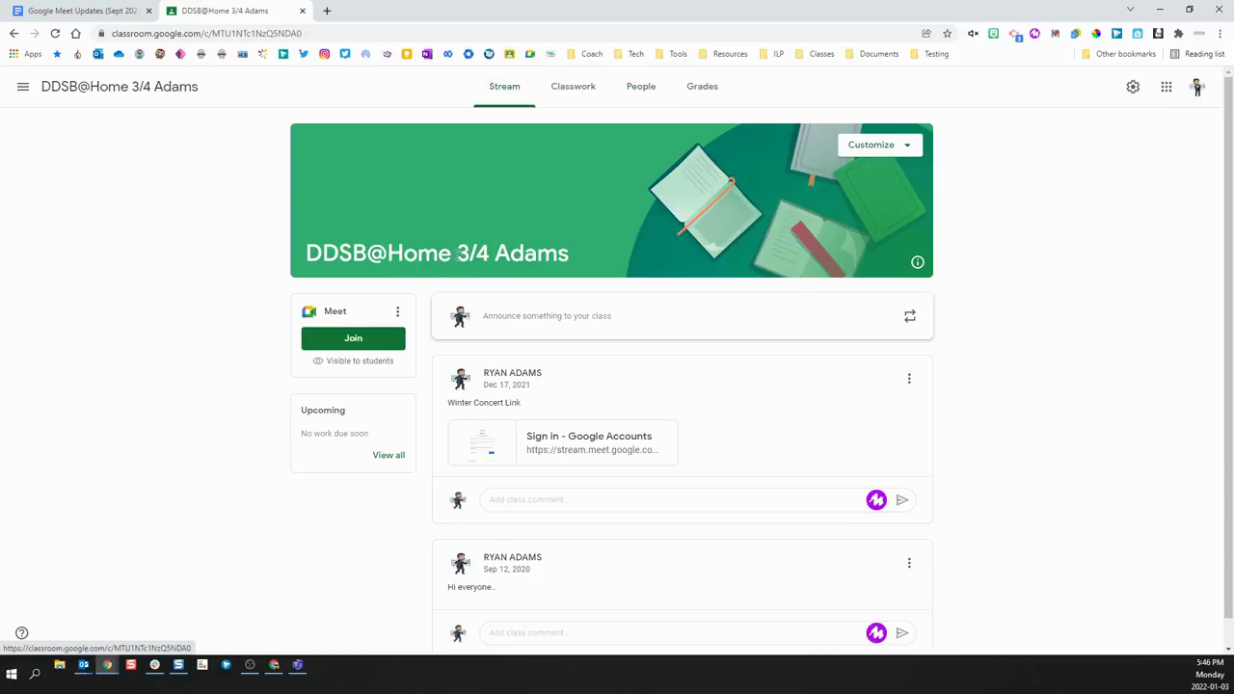
left_click(398, 315)
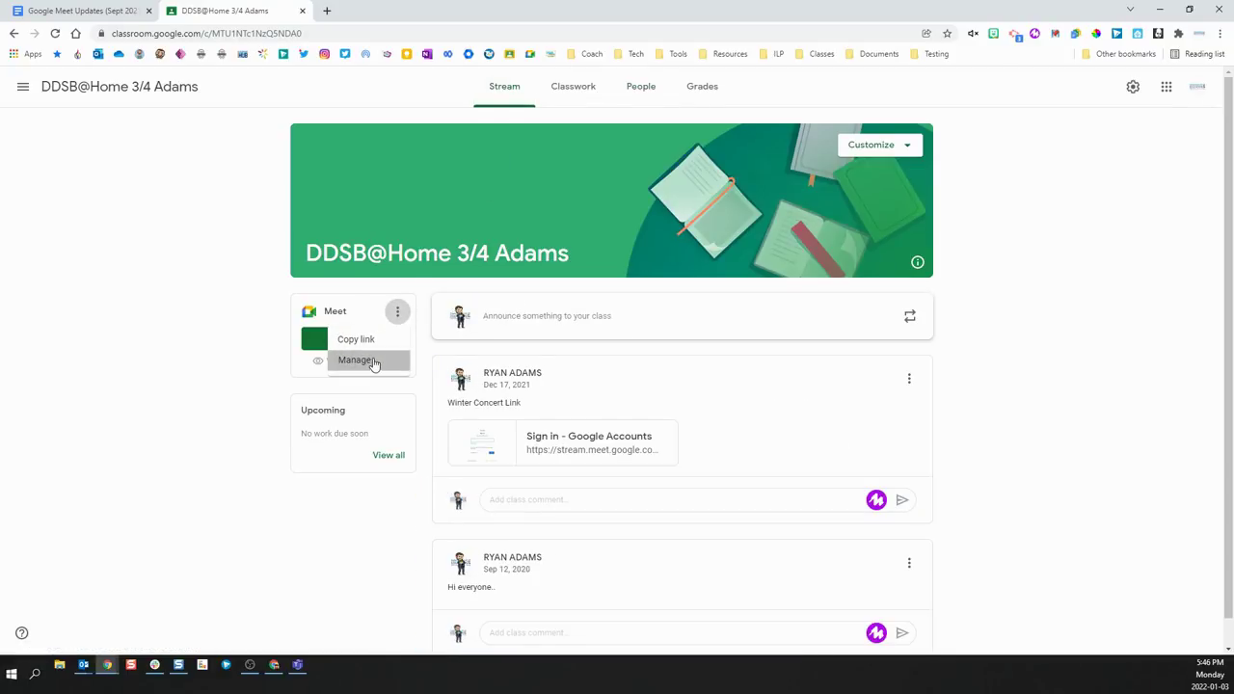
left_click(371, 360)
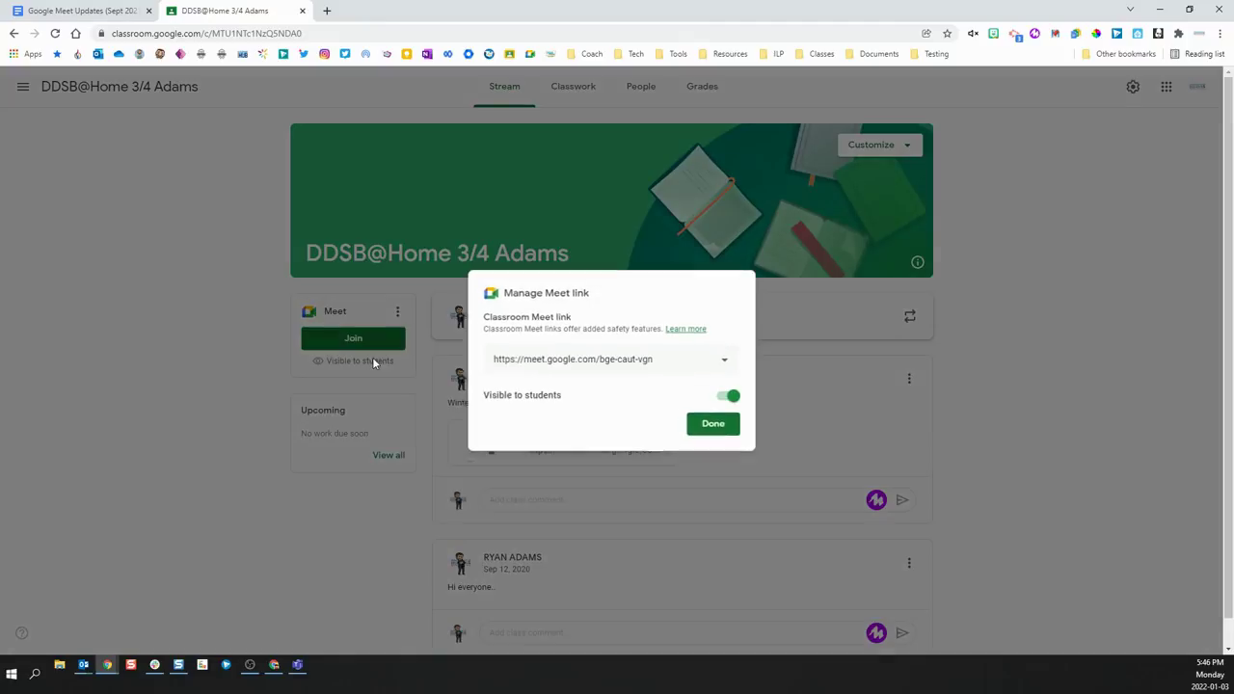
left_click(726, 364)
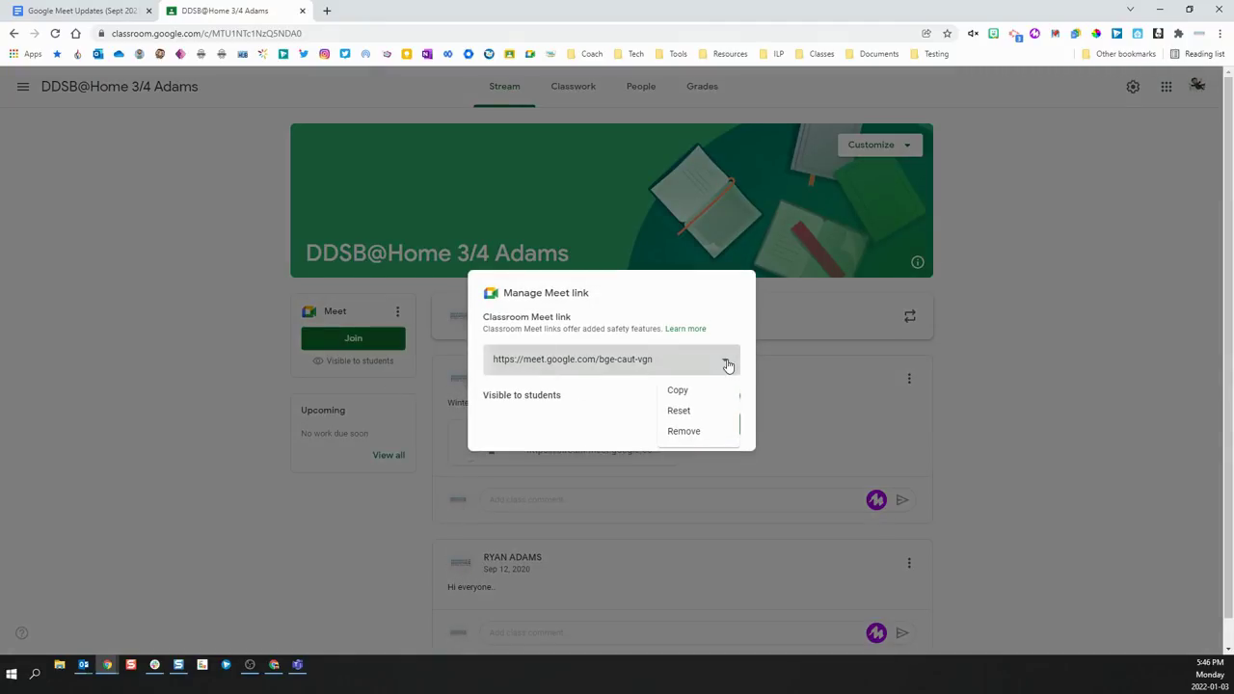
left_click(688, 411)
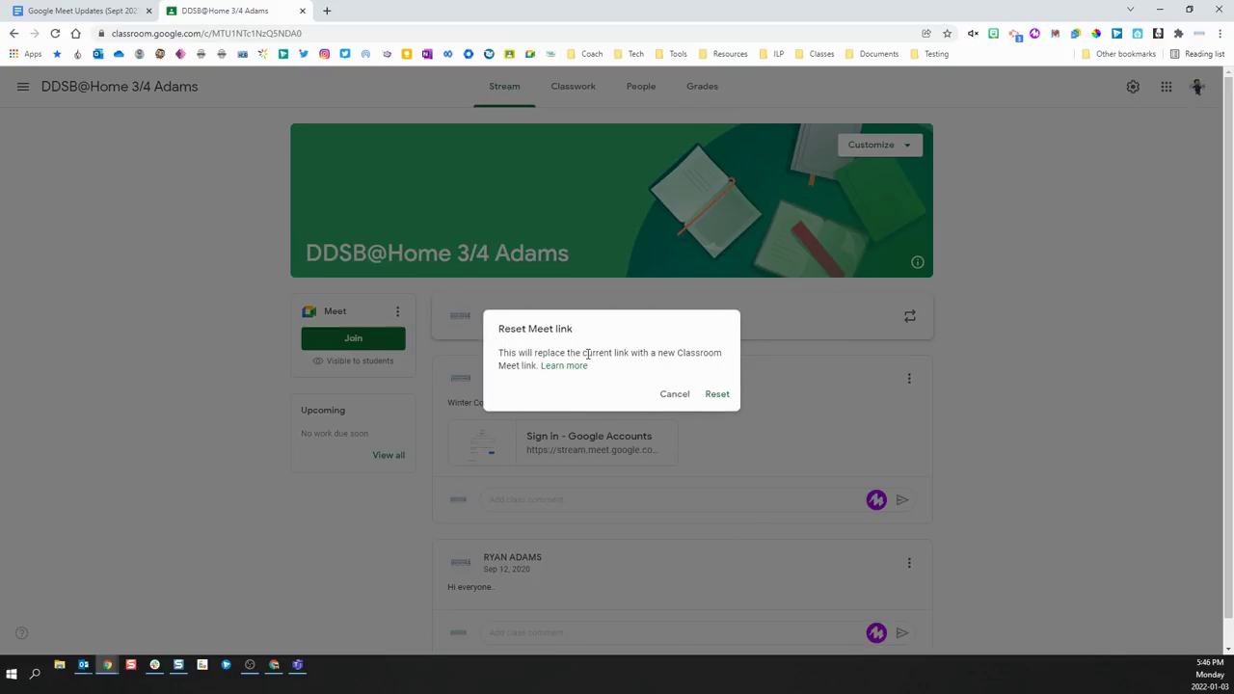
left_click(722, 399)
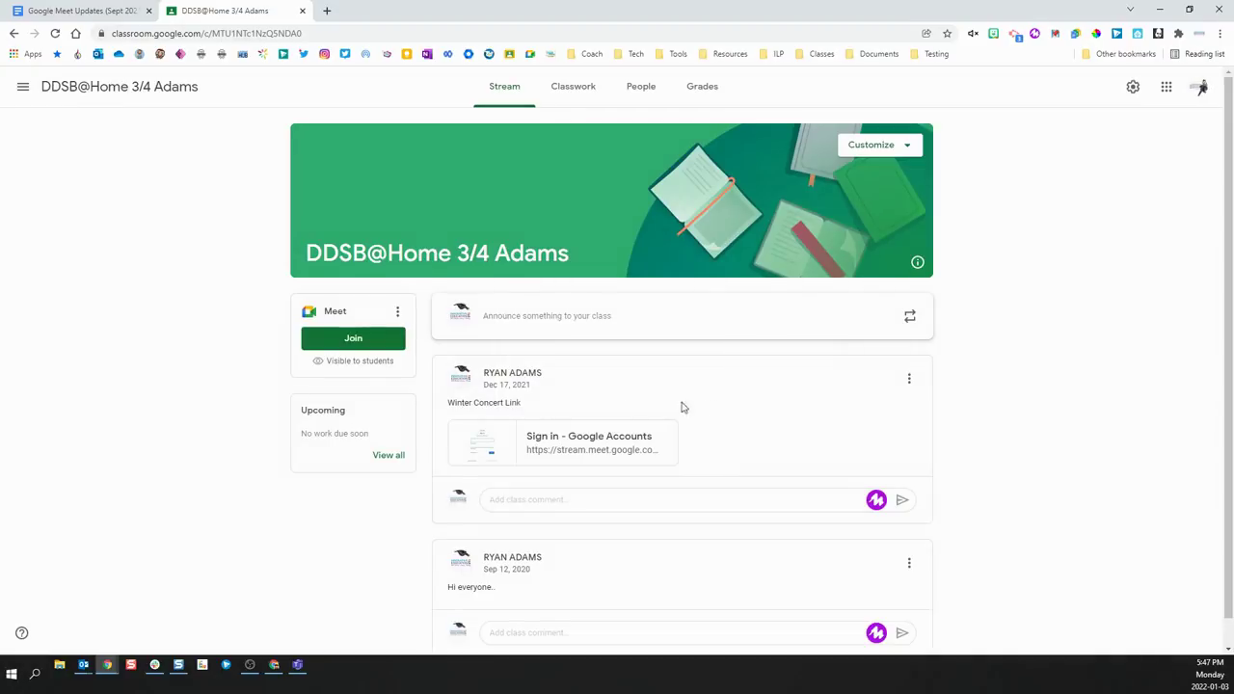
left_click(397, 311)
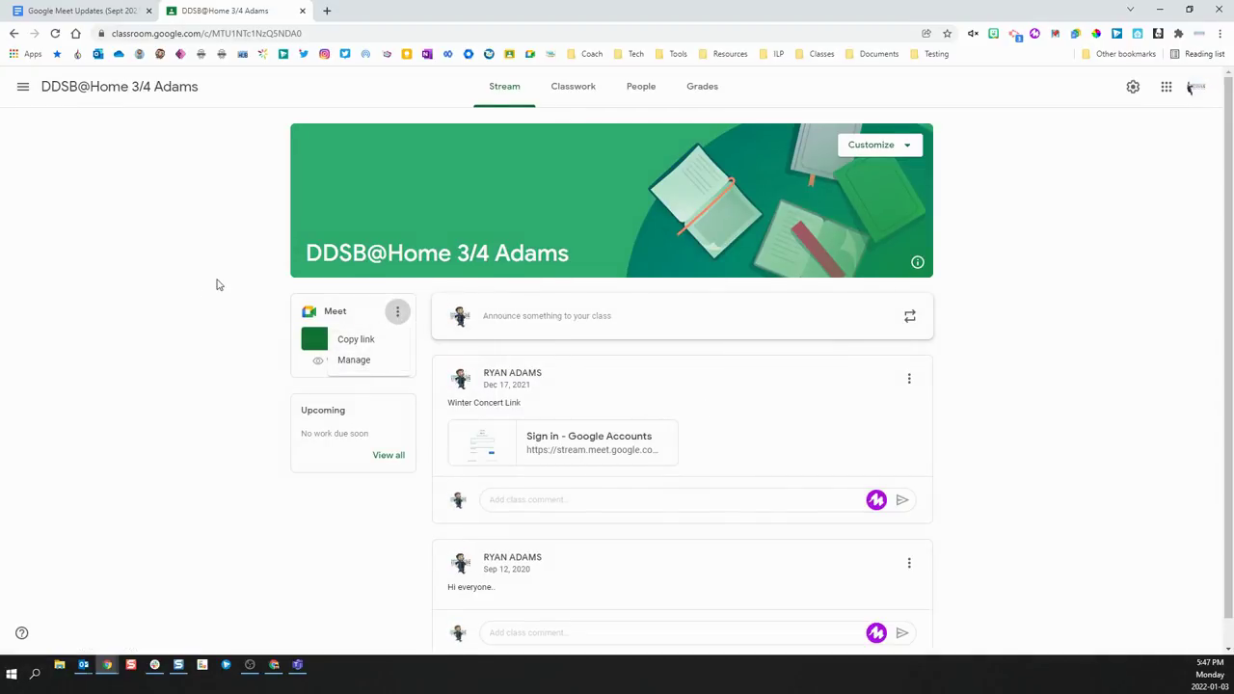
left_click(336, 308)
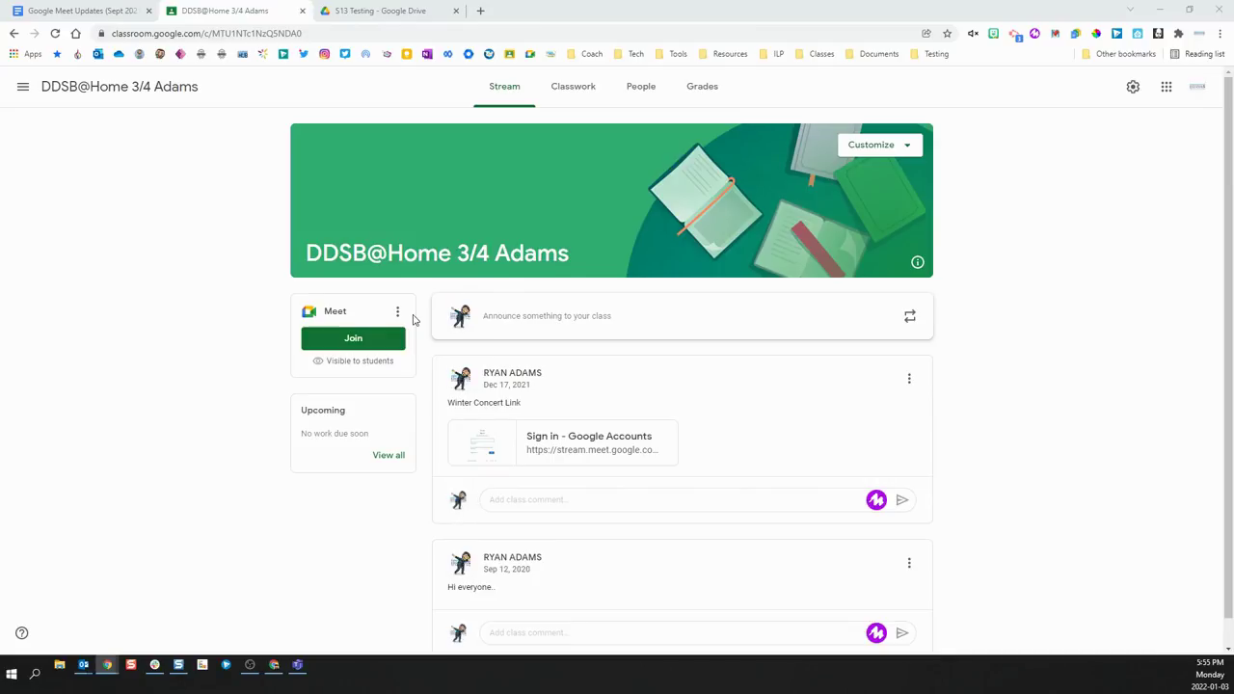
Reset the Classroom Meet link once more to replace it with a new link
left_click(398, 314)
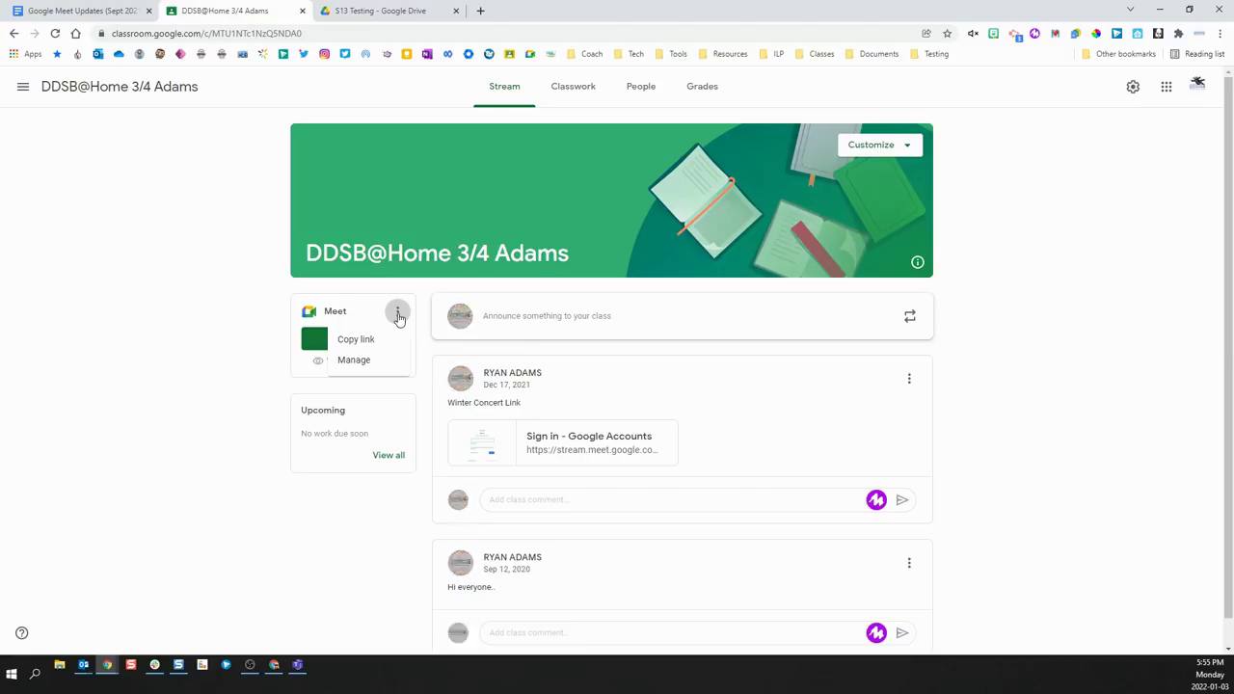
left_click(376, 359)
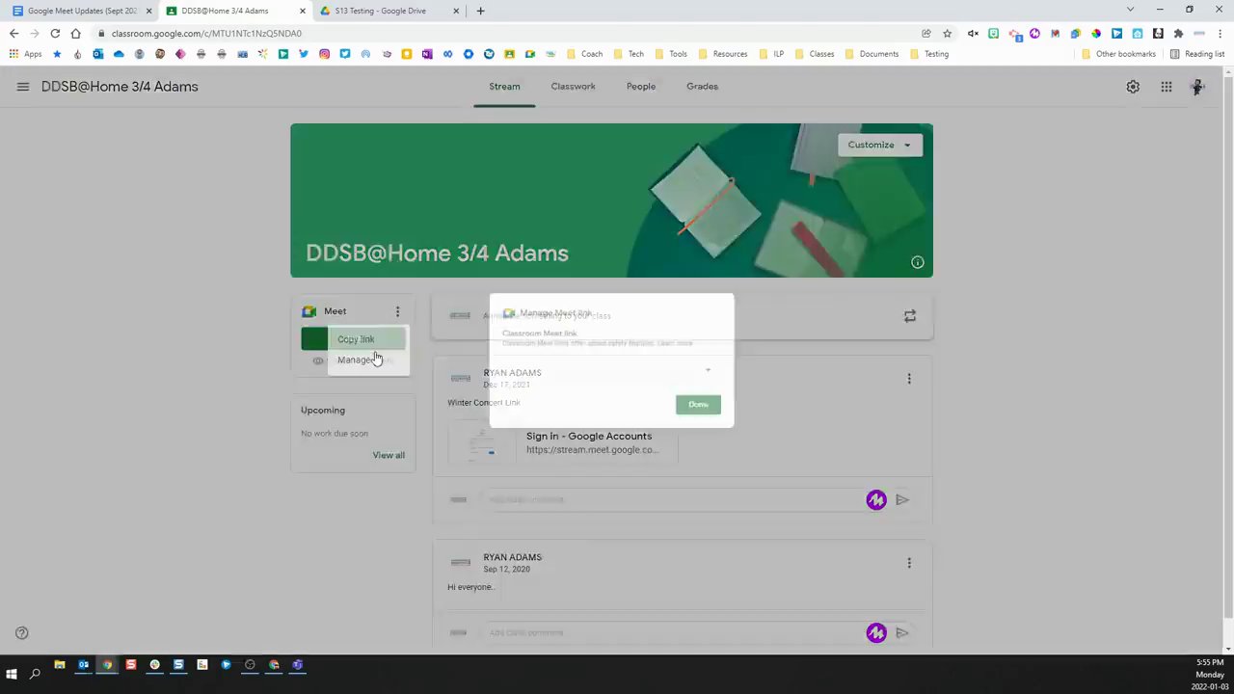
left_click(728, 363)
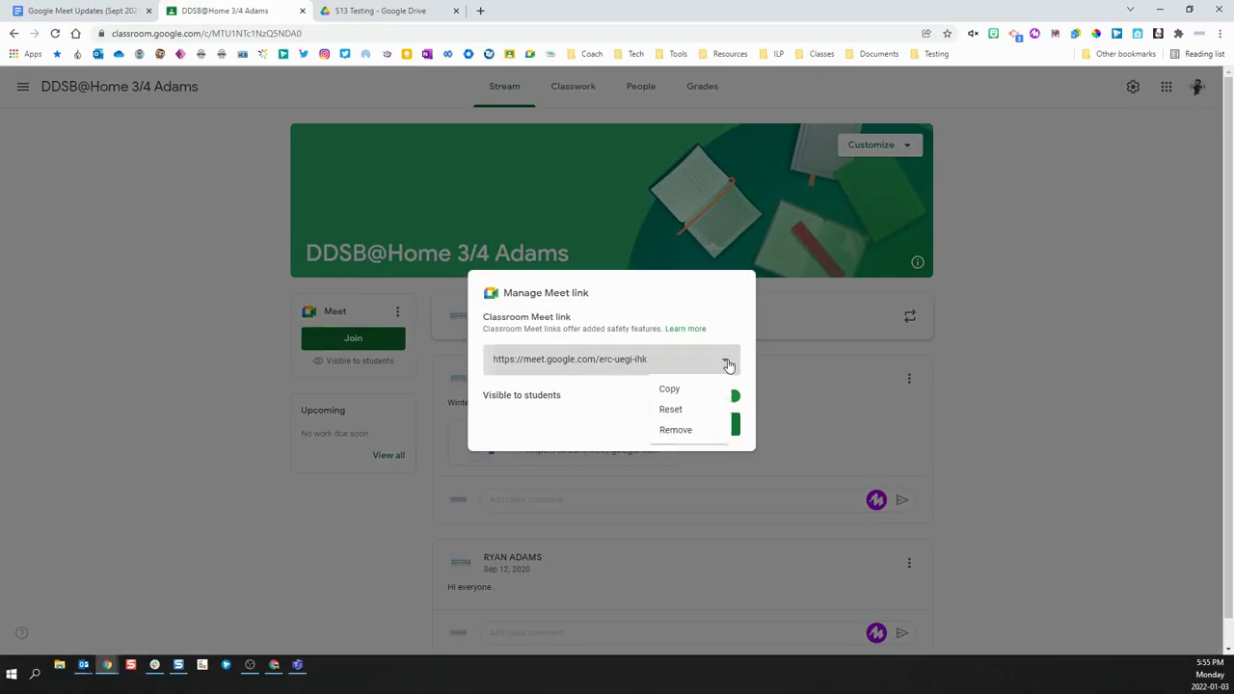
left_click(680, 411)
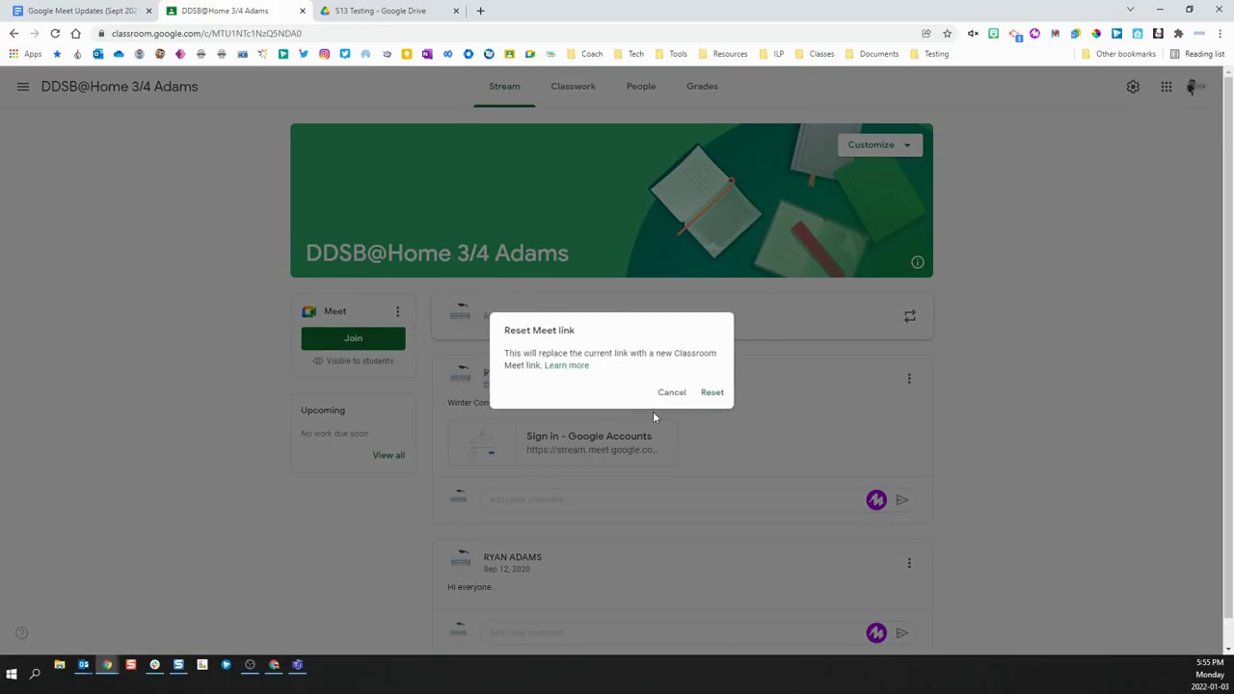
left_click(717, 396)
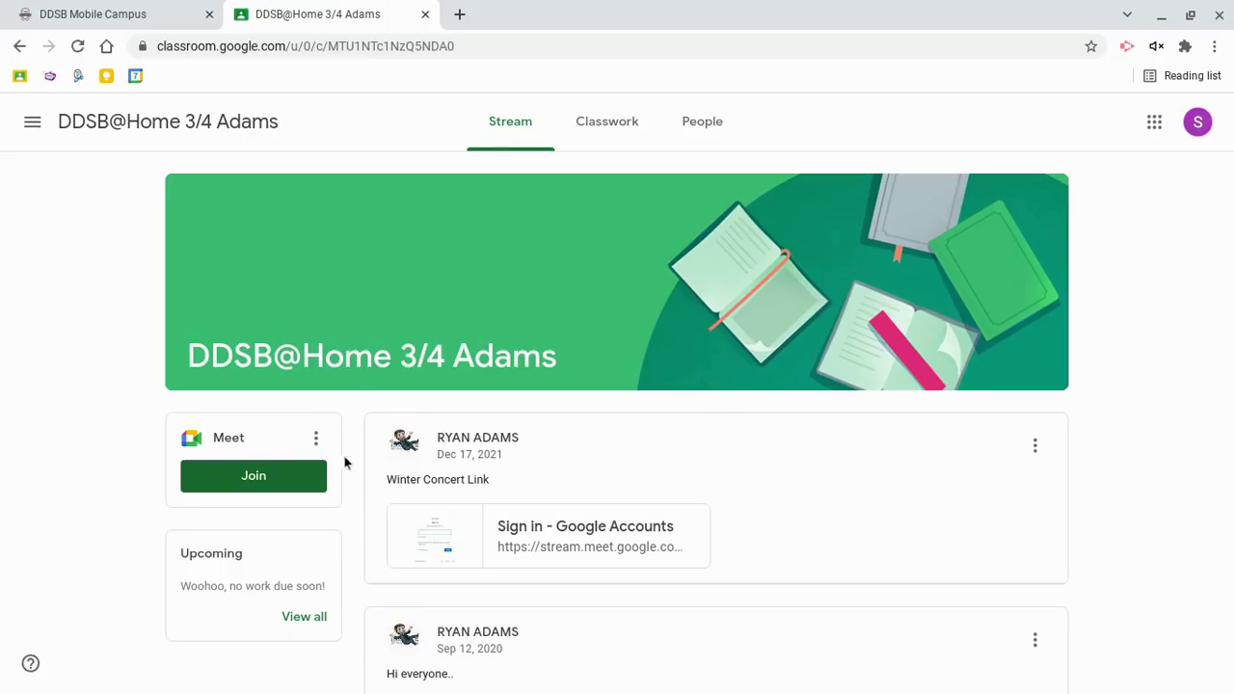
Open the class Meet from the student's Classroom page, and turn off the student's microphone and camera before joining
left_click(253, 480)
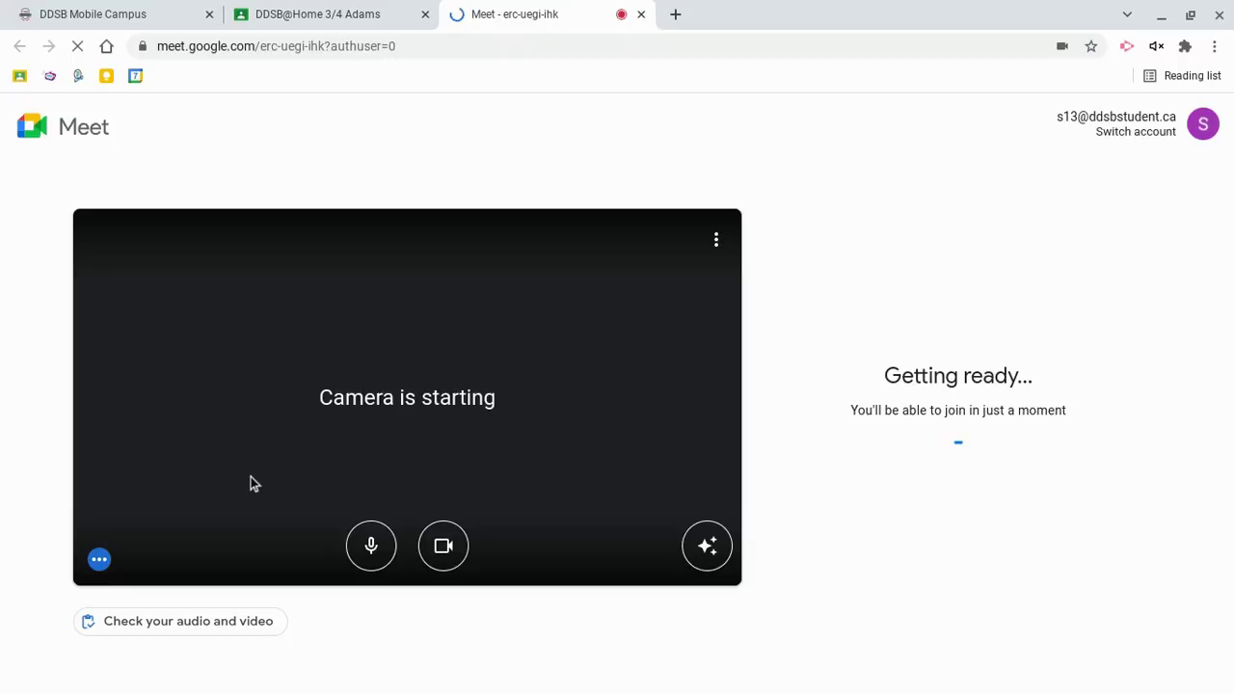
left_click(371, 546)
left_click(443, 546)
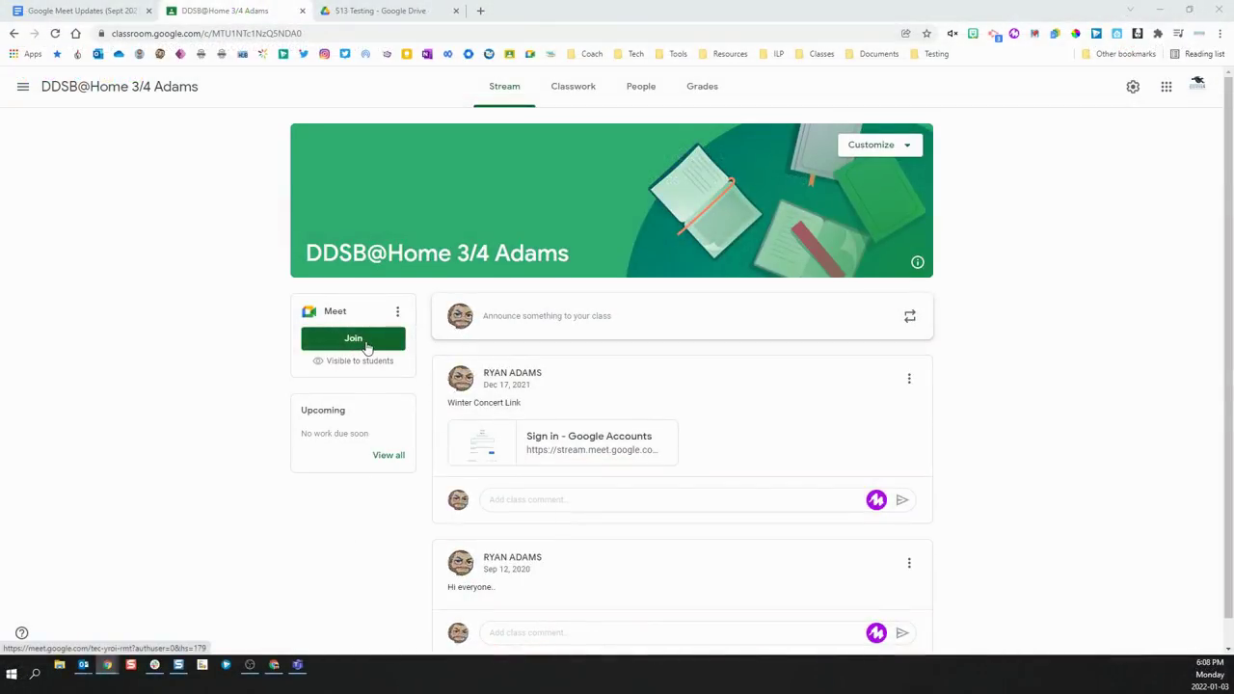
Open the class Meet from the teacher's Classroom stream, and deny entry to the person from outside the school board
left_click(366, 347)
left_click(366, 347)
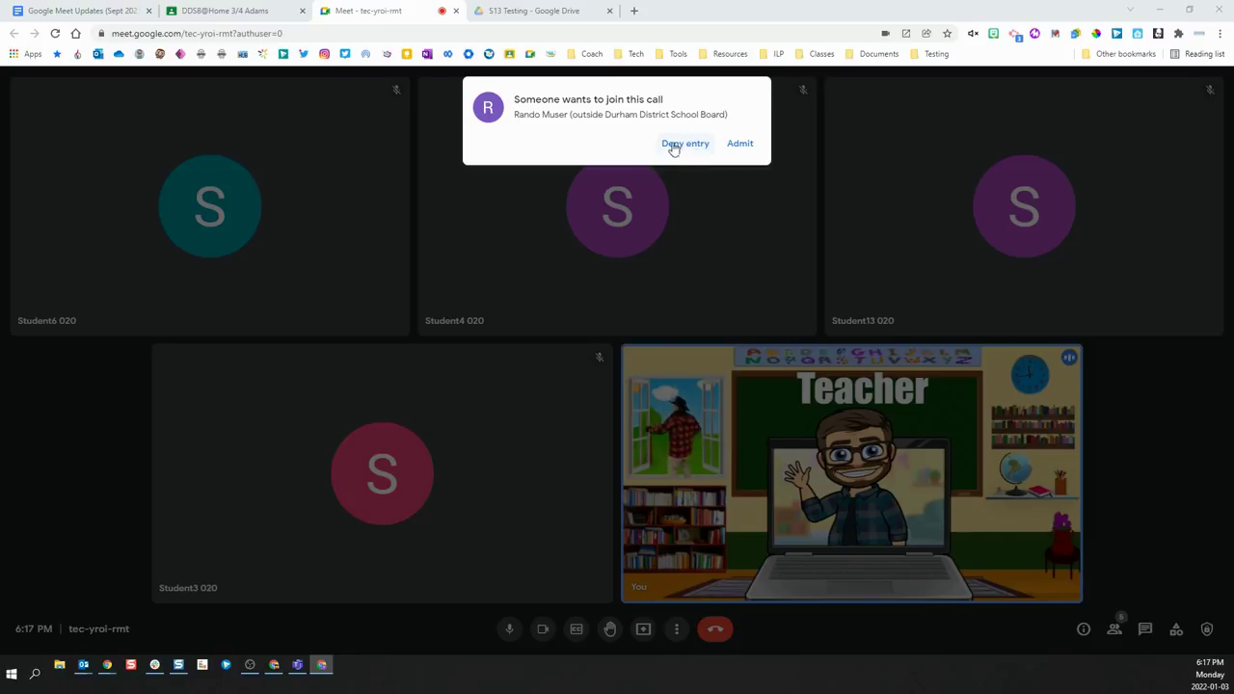
left_click(673, 148)
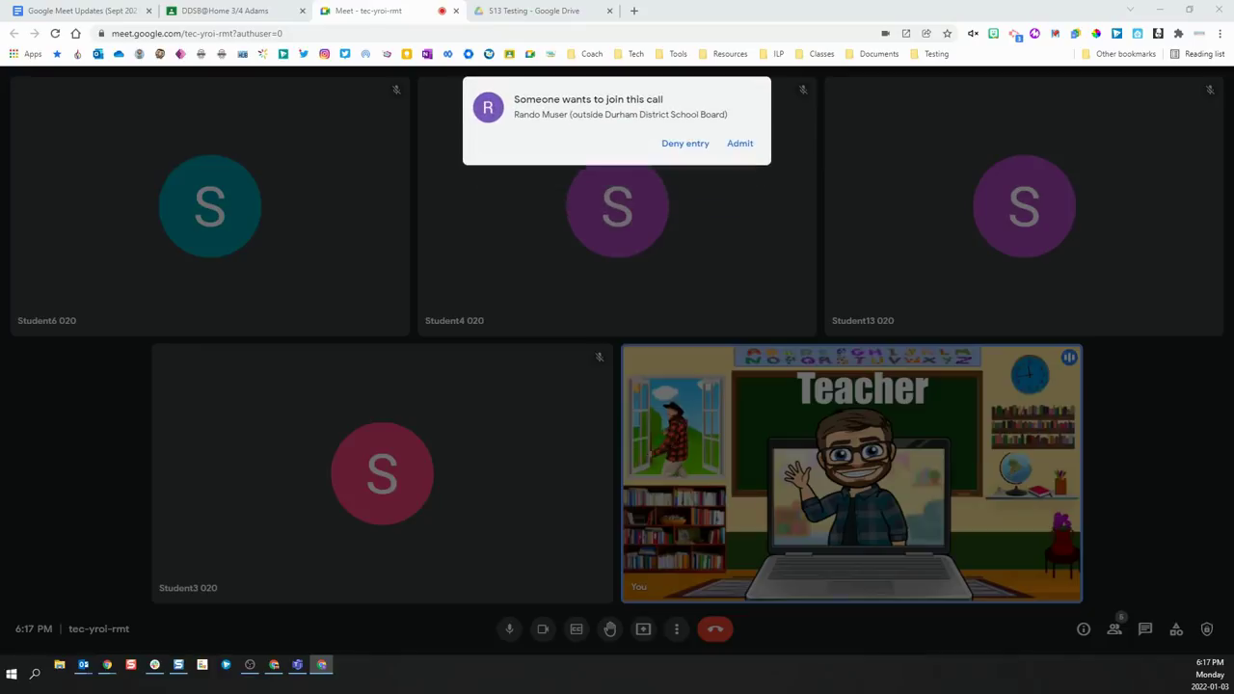
left_click(682, 145)
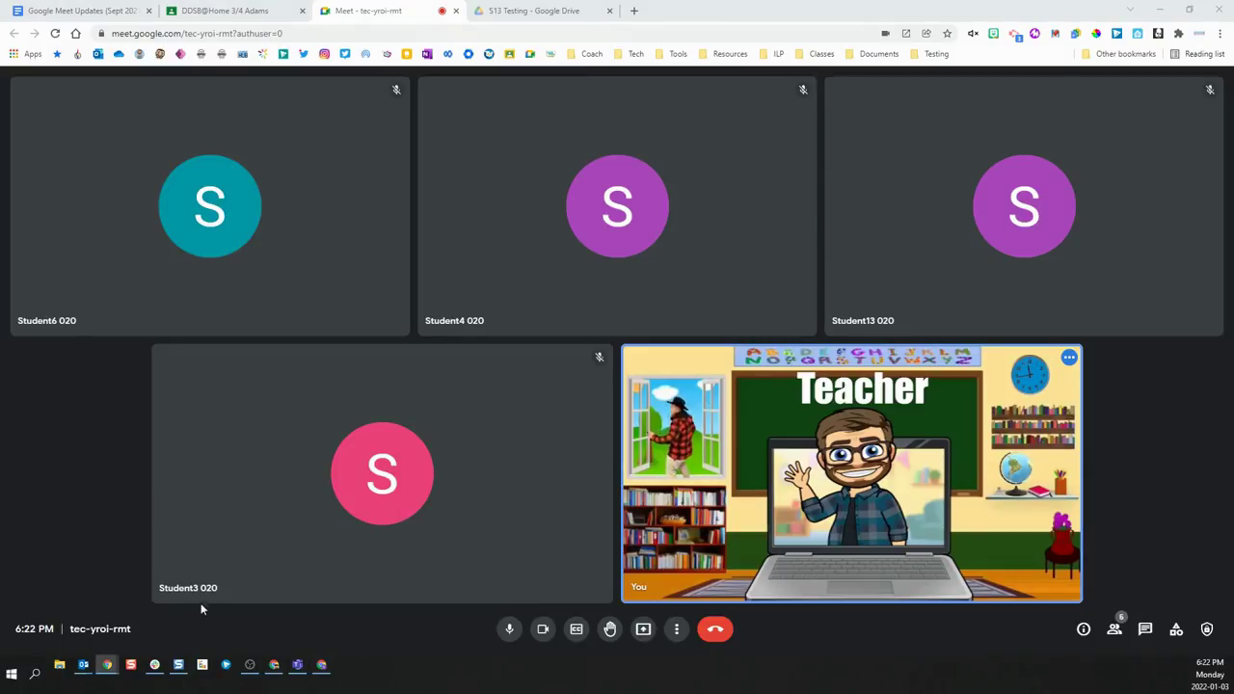
Leave the class Meet by ending the video call for everyone
mouse_move(283, 558)
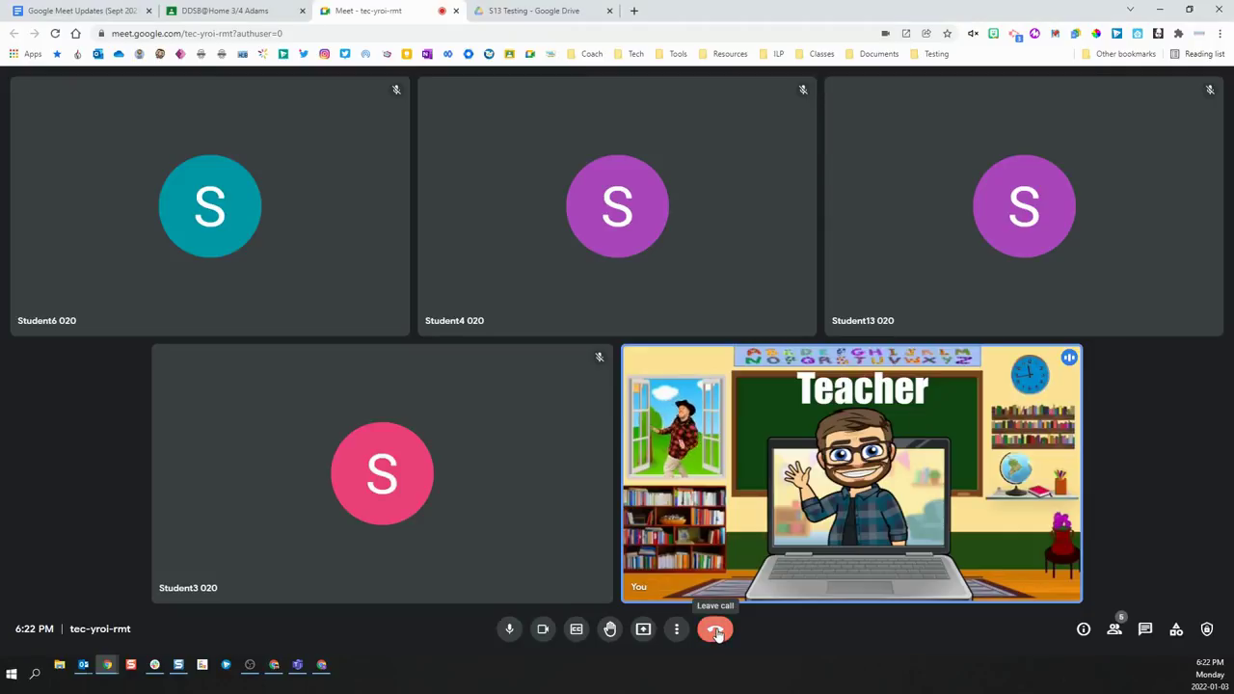
left_click(716, 630)
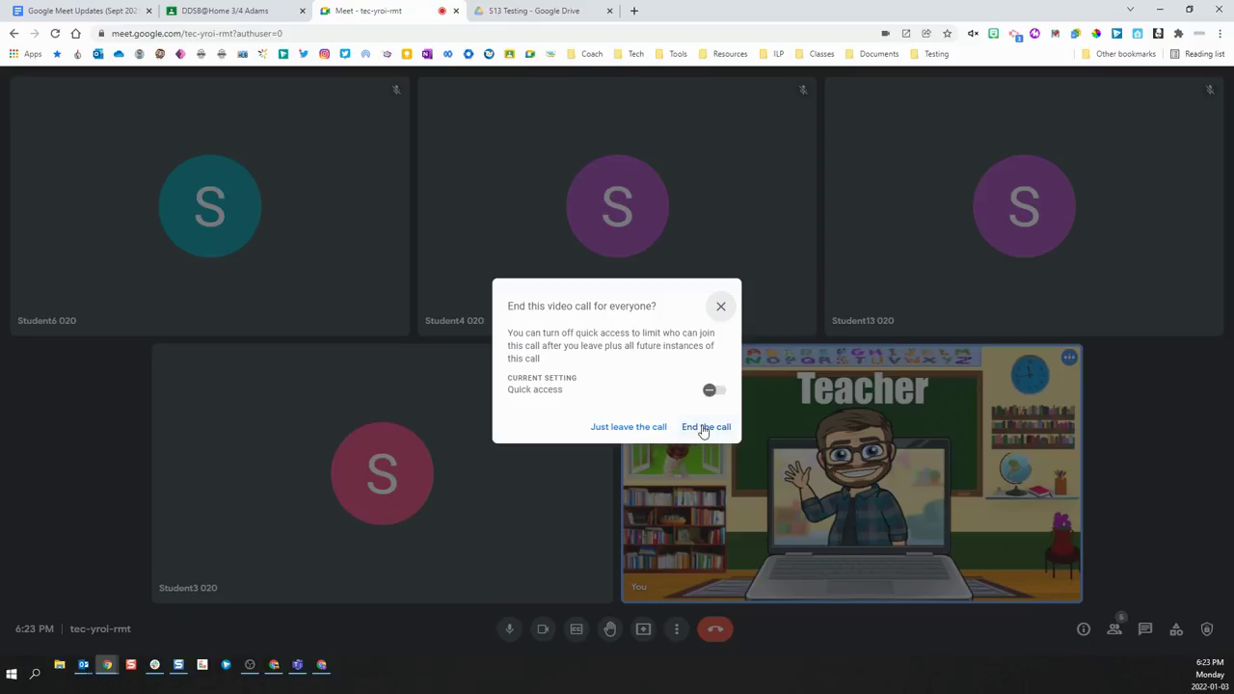
left_click(703, 427)
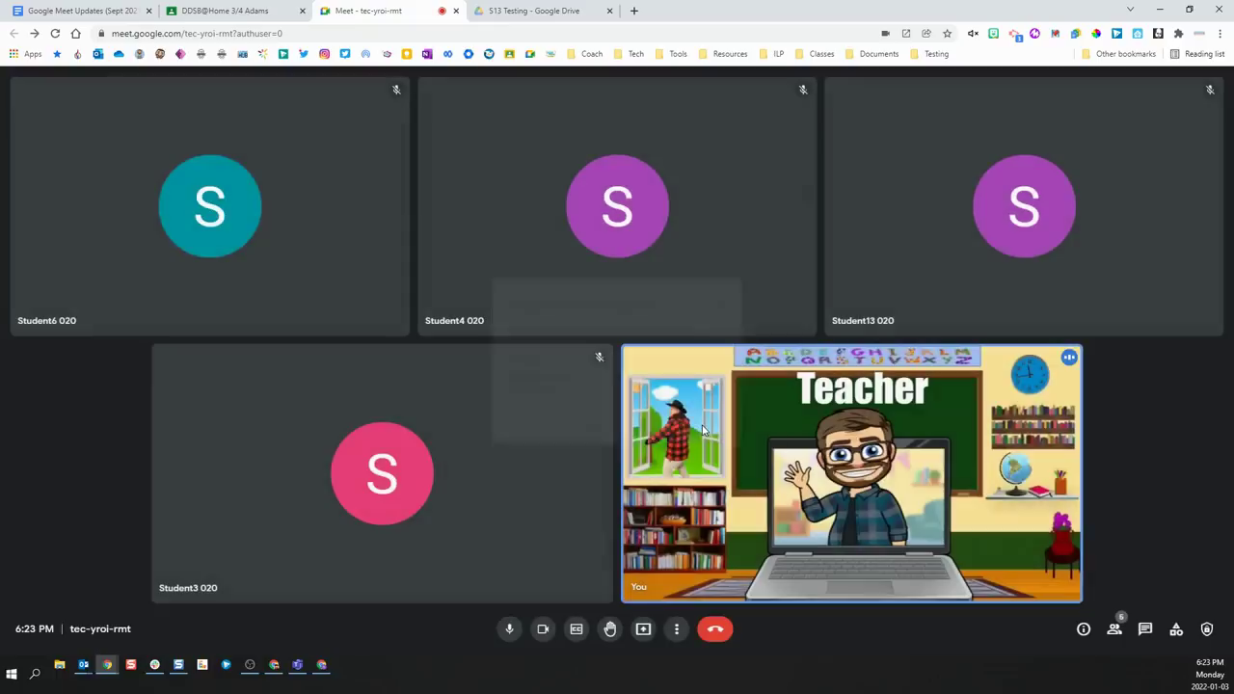